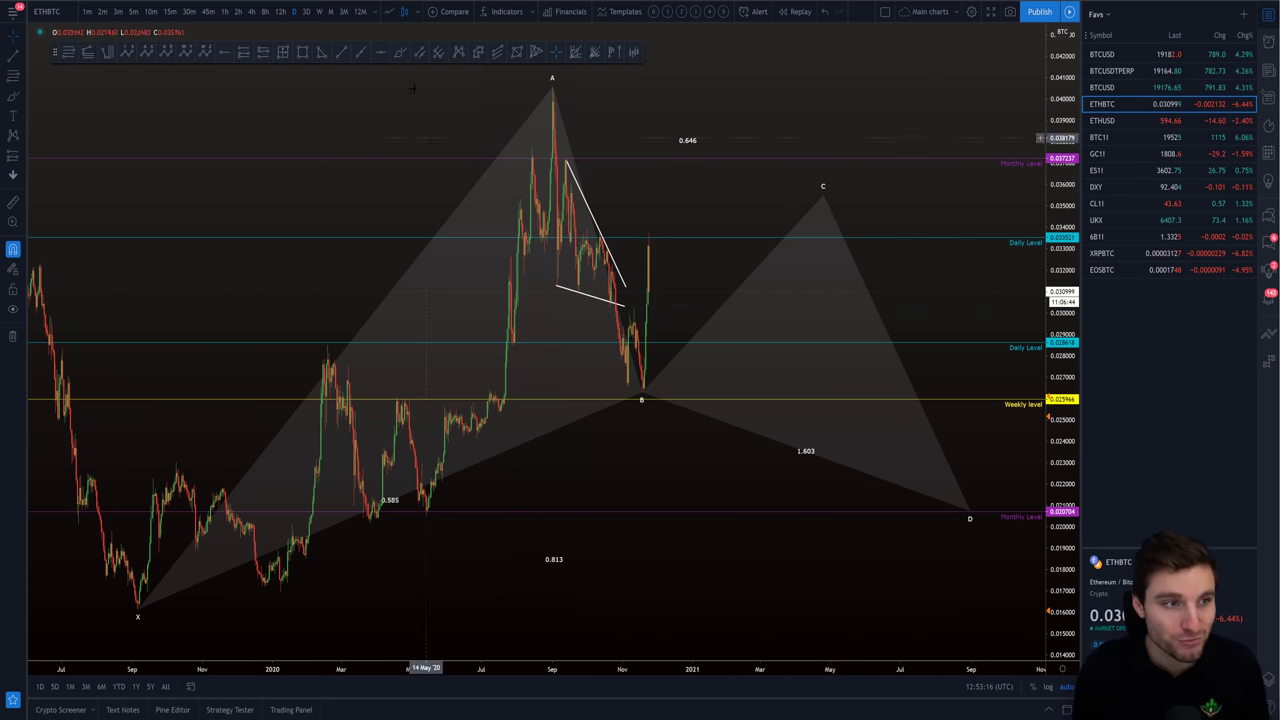
Brush a dip-and-rebound price curve over the falling wedge, then undo the brush strokes.
left_click(401, 53)
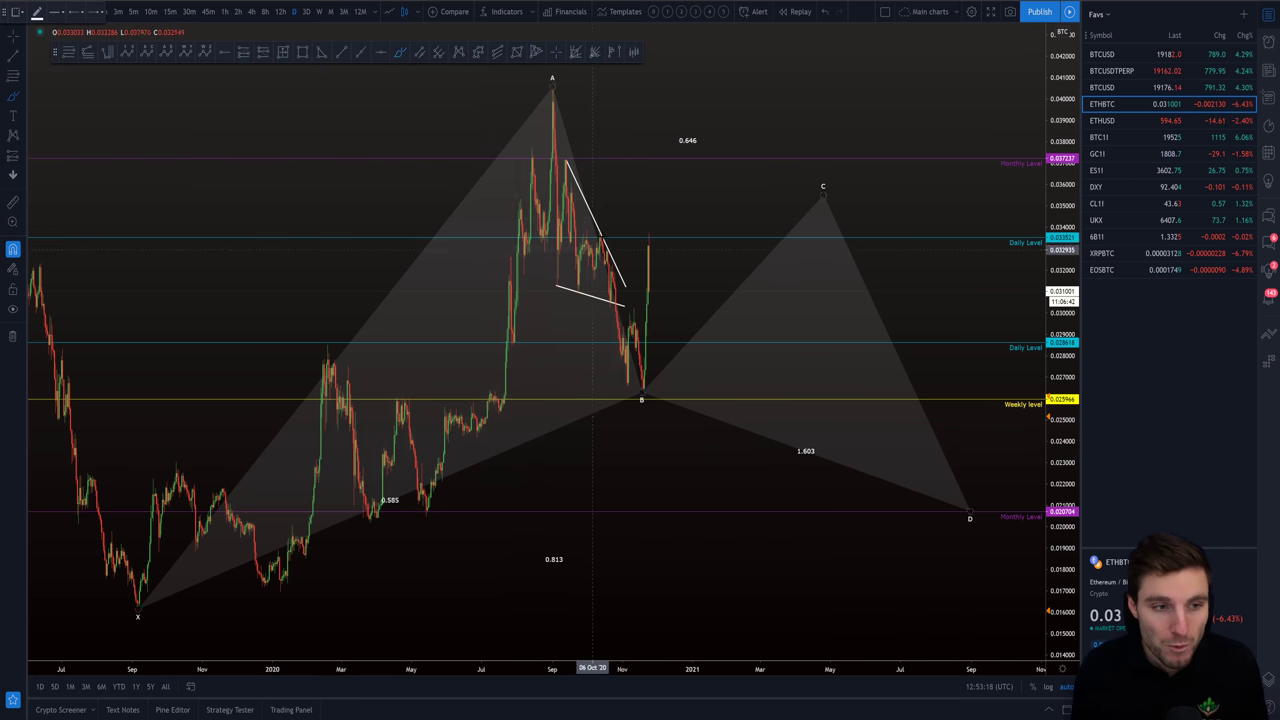
mouse_move(585, 255)
left_mouse_down()
mouse_move(600, 302)
mouse_move(648, 183)
left_mouse_up()
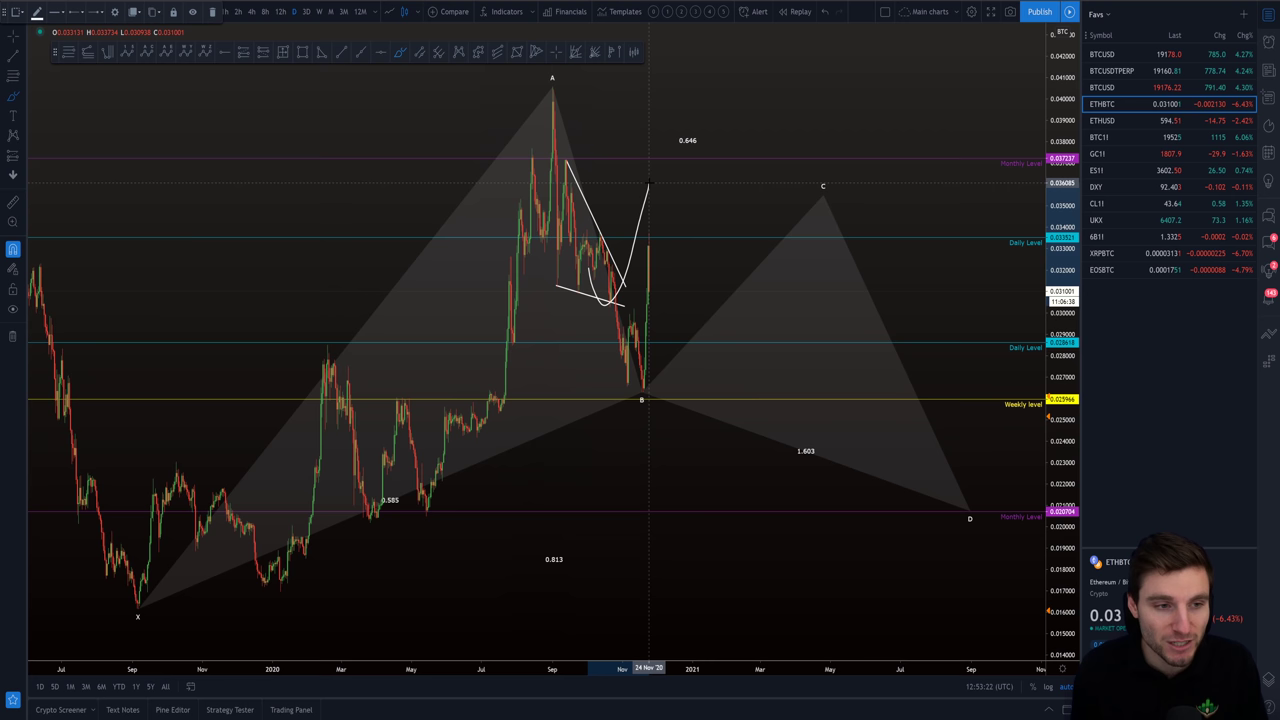
key("ctrl+z")
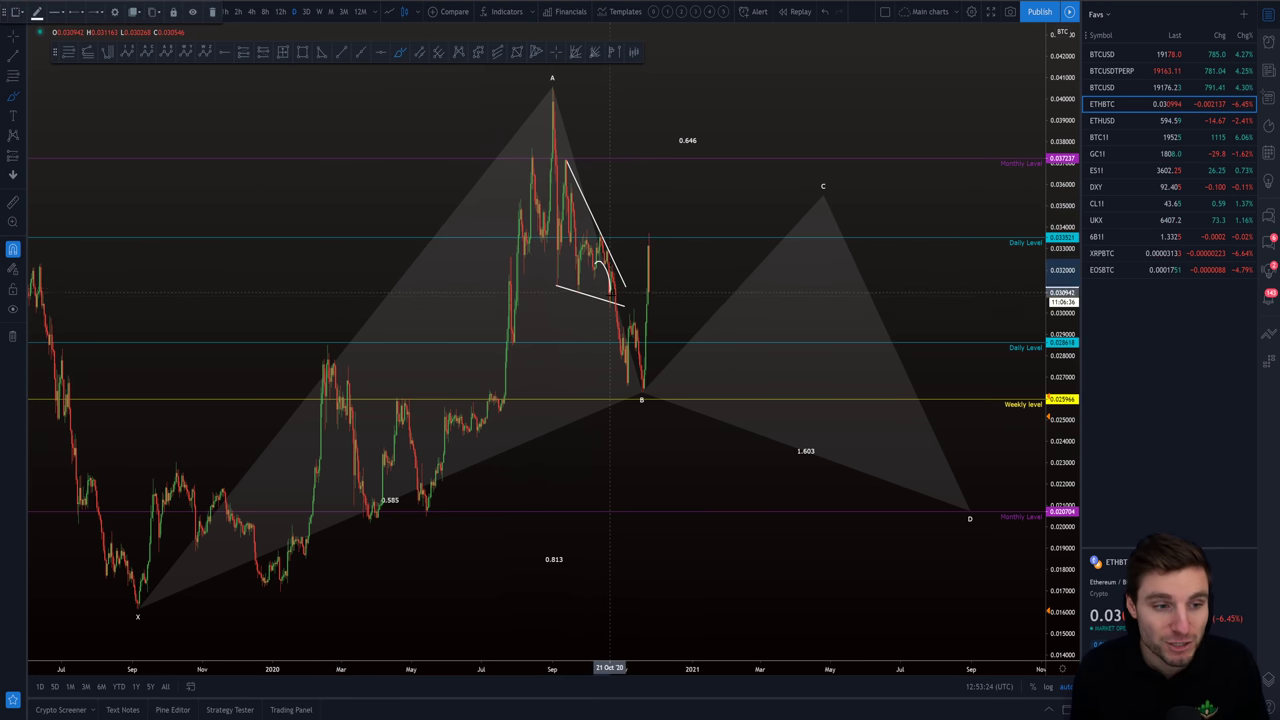
key("ctrl+z")
Switch to the YouTube video "ETH Accumulation! Ethereum Technical Analysis." and examine its publication date and projected ETHBTC path.
key("ctrl+Tab")
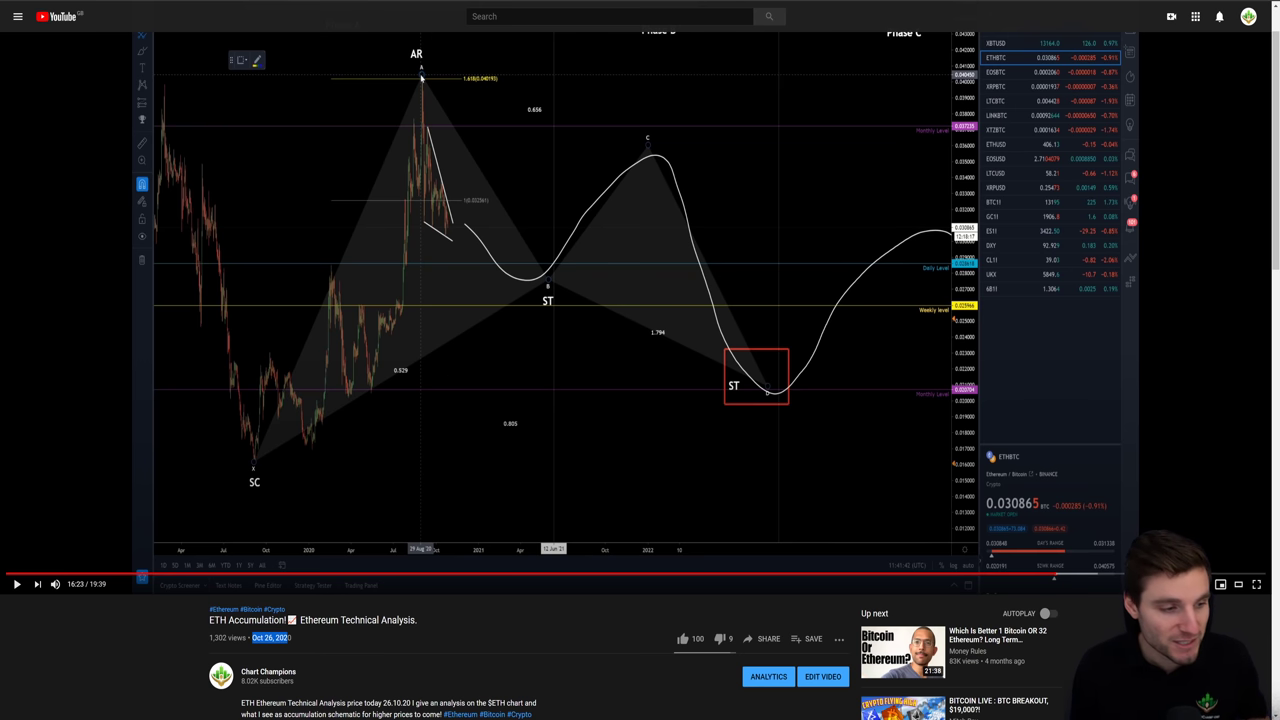
left_click(293, 644)
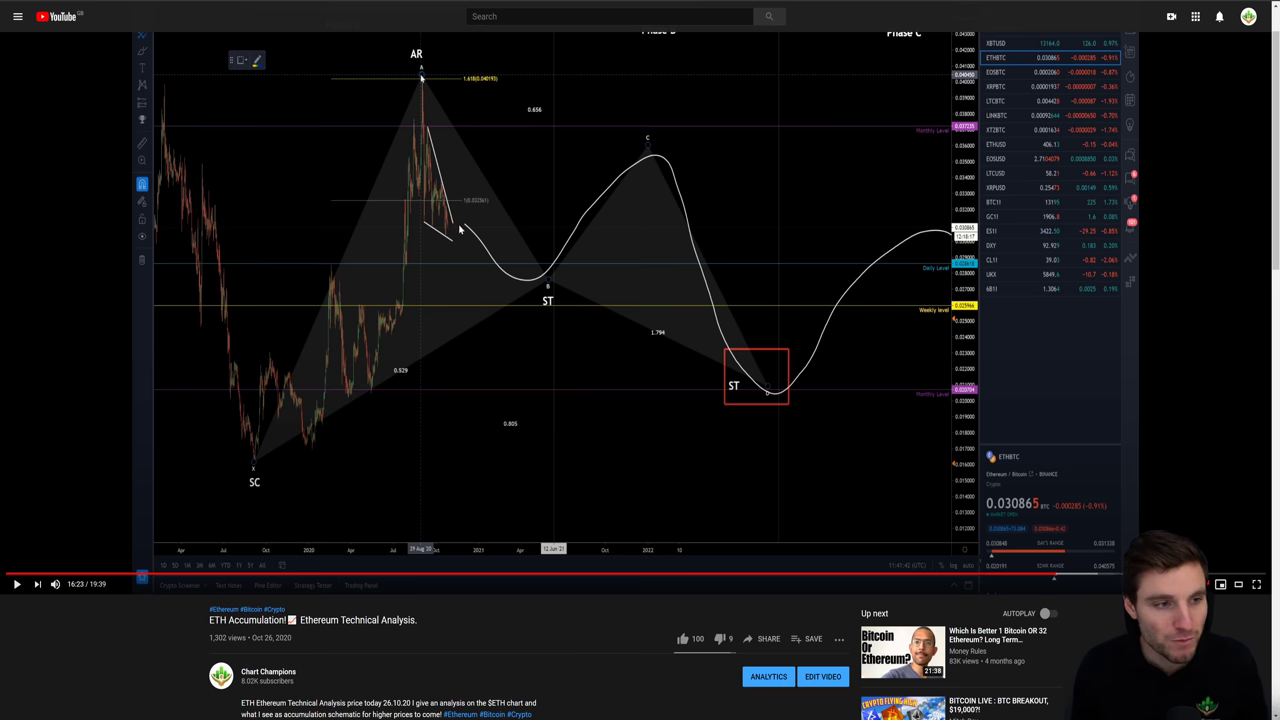
double_click(960, 297)
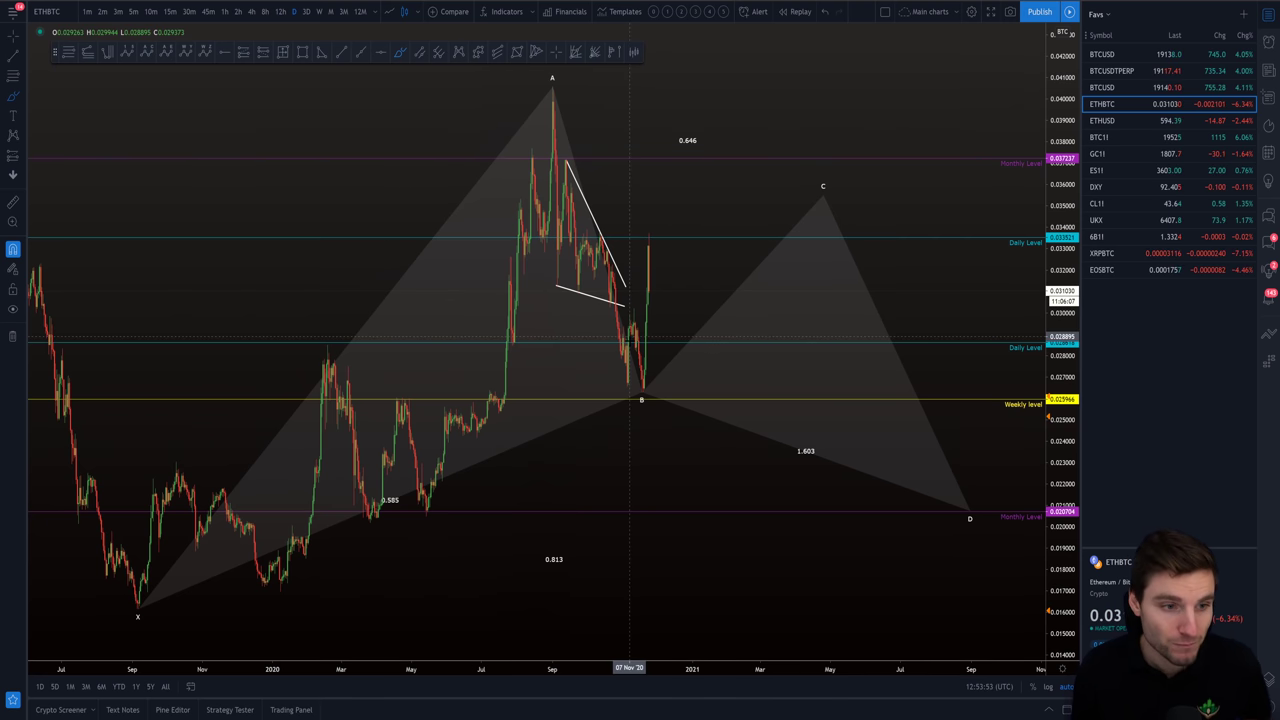
On the ETHBTC chart in TradingView, brush a projected path from the wedge through point B toward point C, and delete it.
scroll(660, 336, "up", 1)
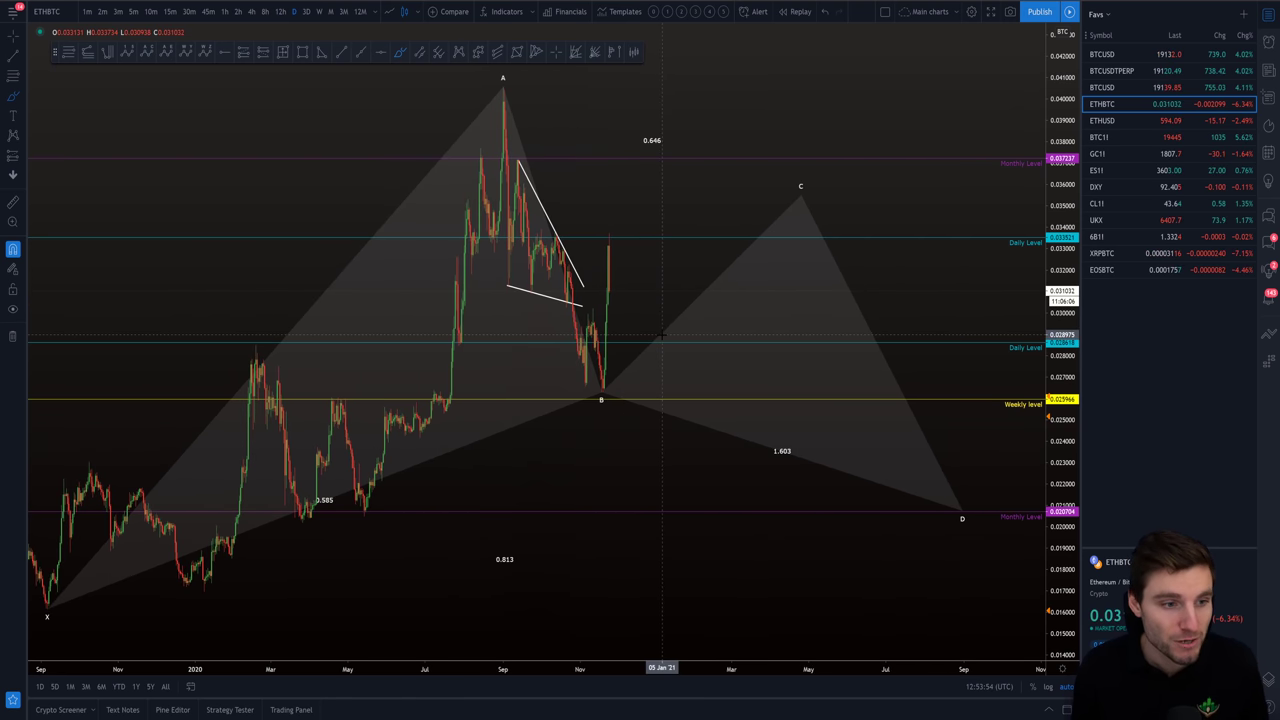
scroll(660, 336, "down", 1)
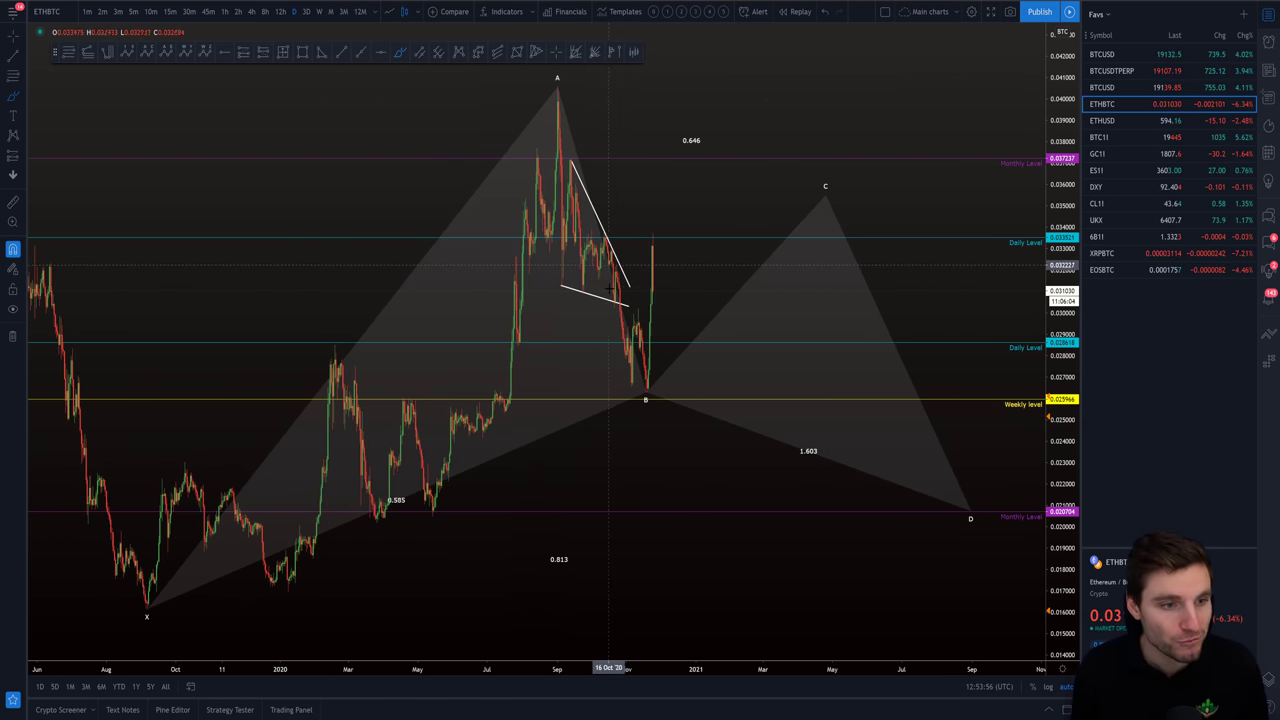
left_click(611, 268)
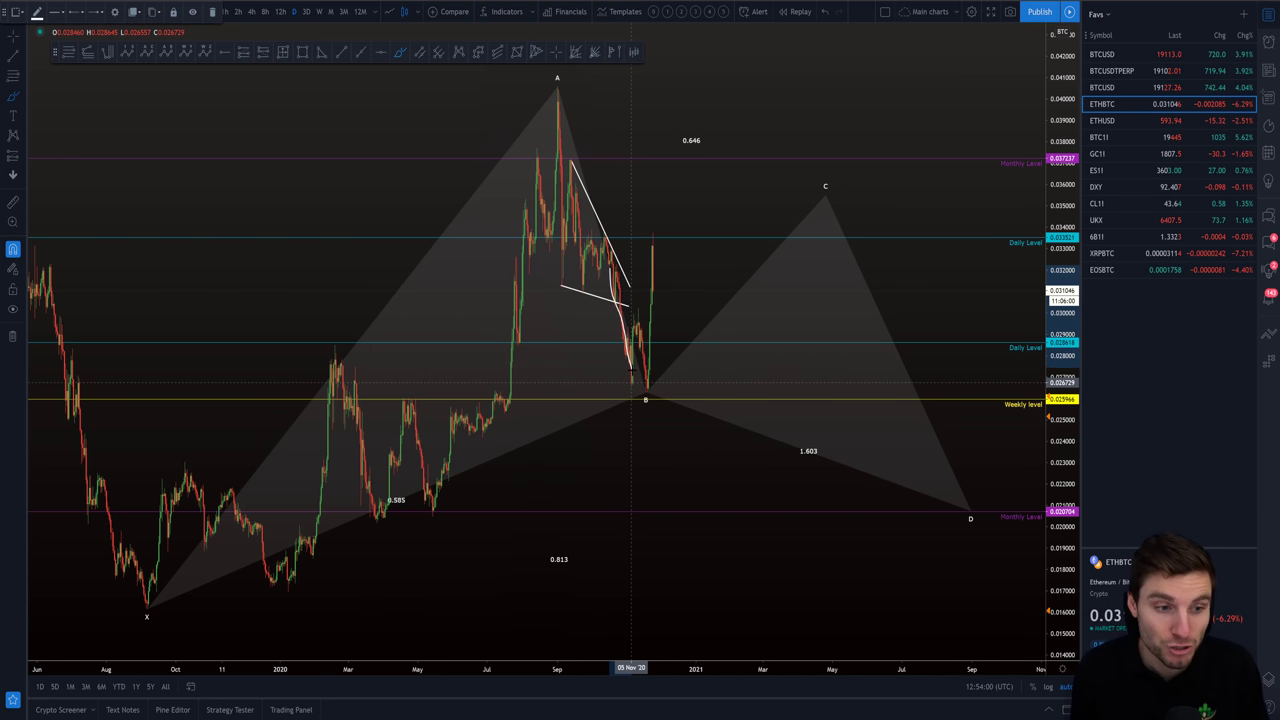
mouse_move(634, 378)
left_mouse_down()
mouse_move(650, 380)
mouse_move(703, 246)
mouse_move(748, 194)
left_mouse_up()
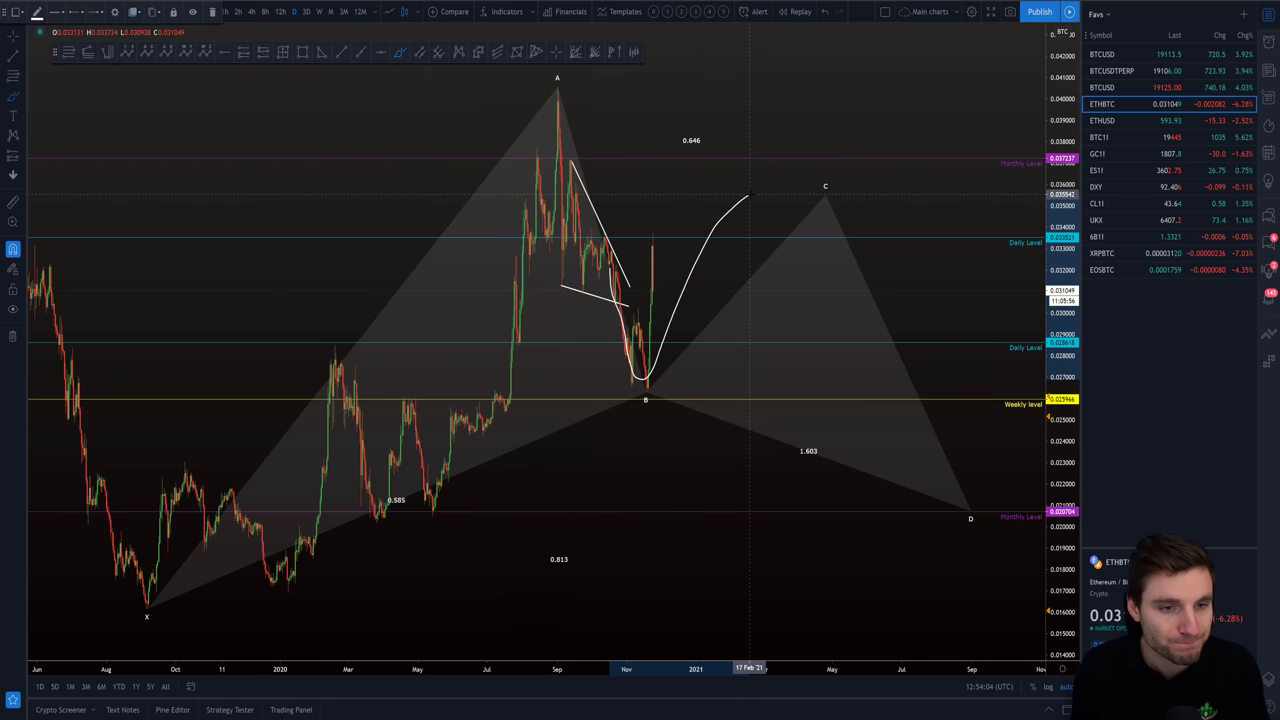
key("Delete")
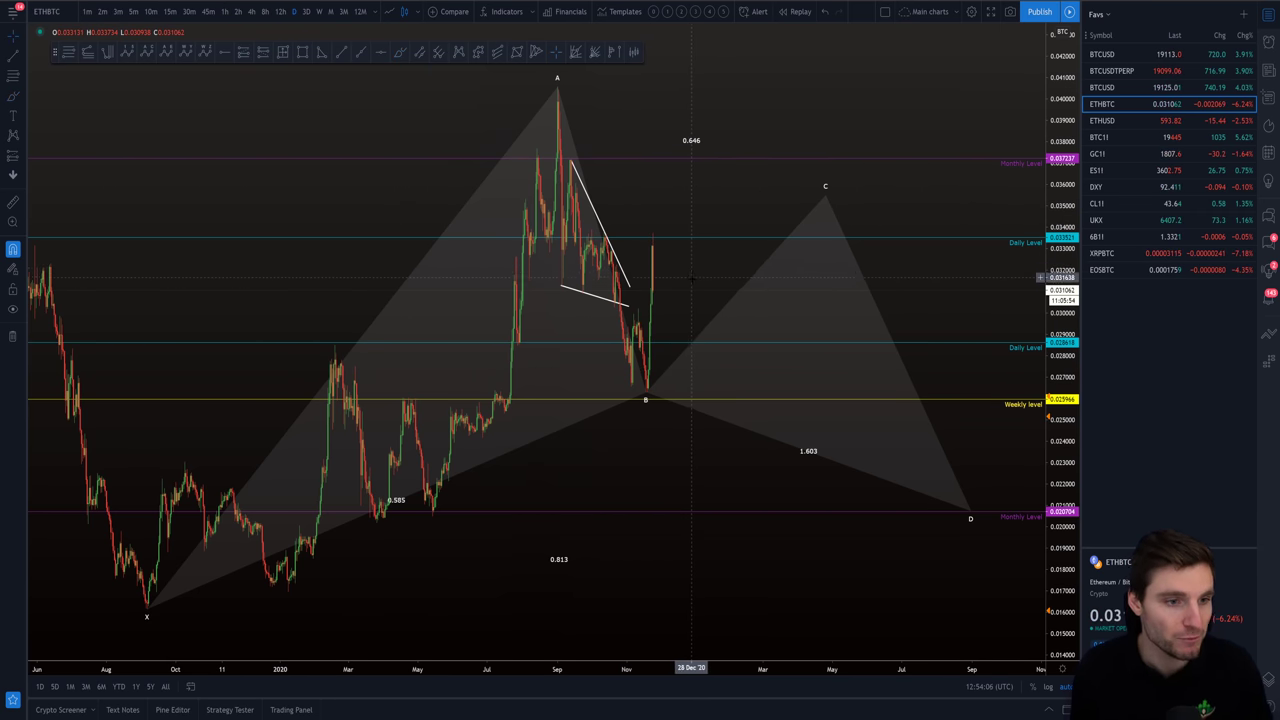
Draw a Fib Speed Resistance Fan from the pattern's point X low to its point A high.
right_click(624, 105)
left_click(614, 107)
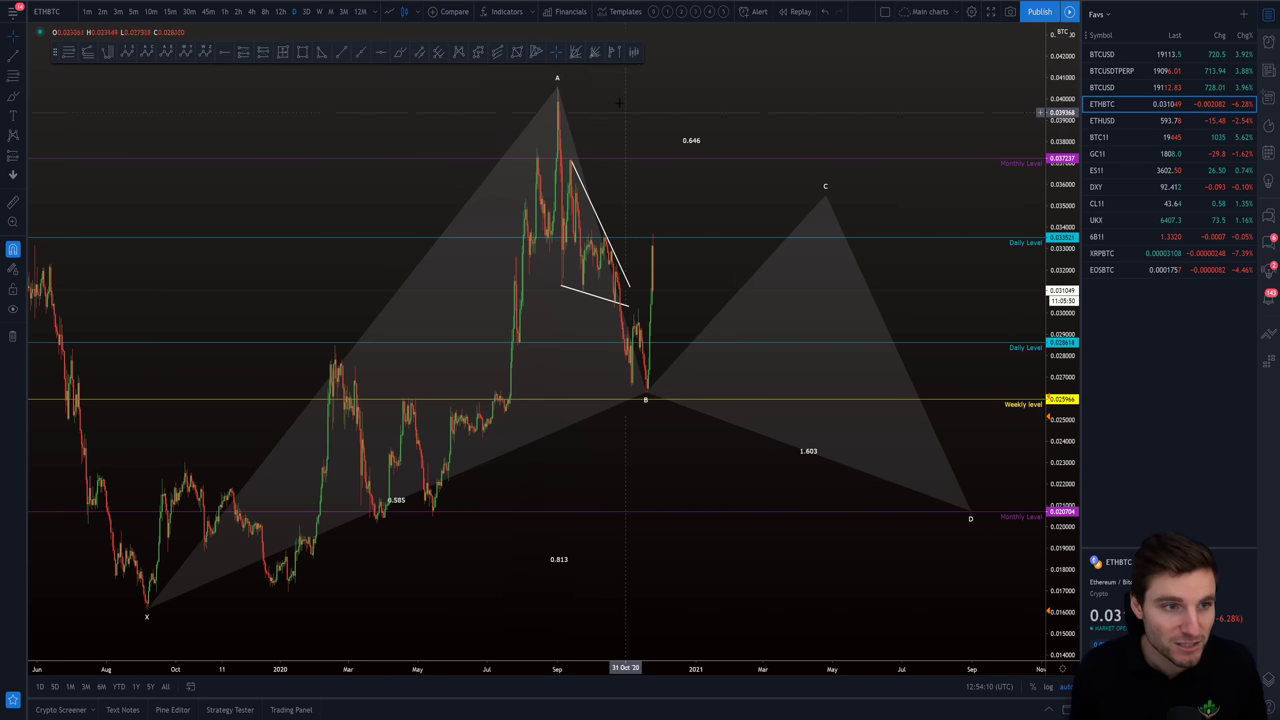
left_click(575, 52)
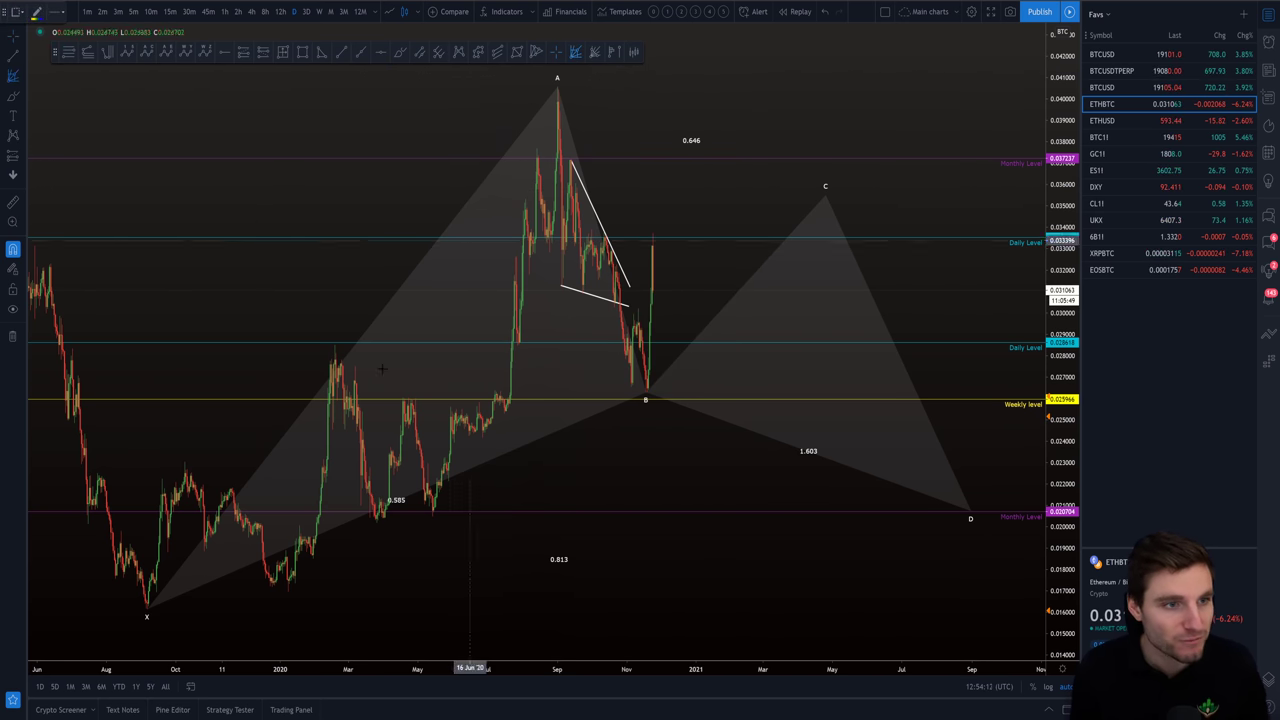
left_click(147, 612)
left_click(558, 90)
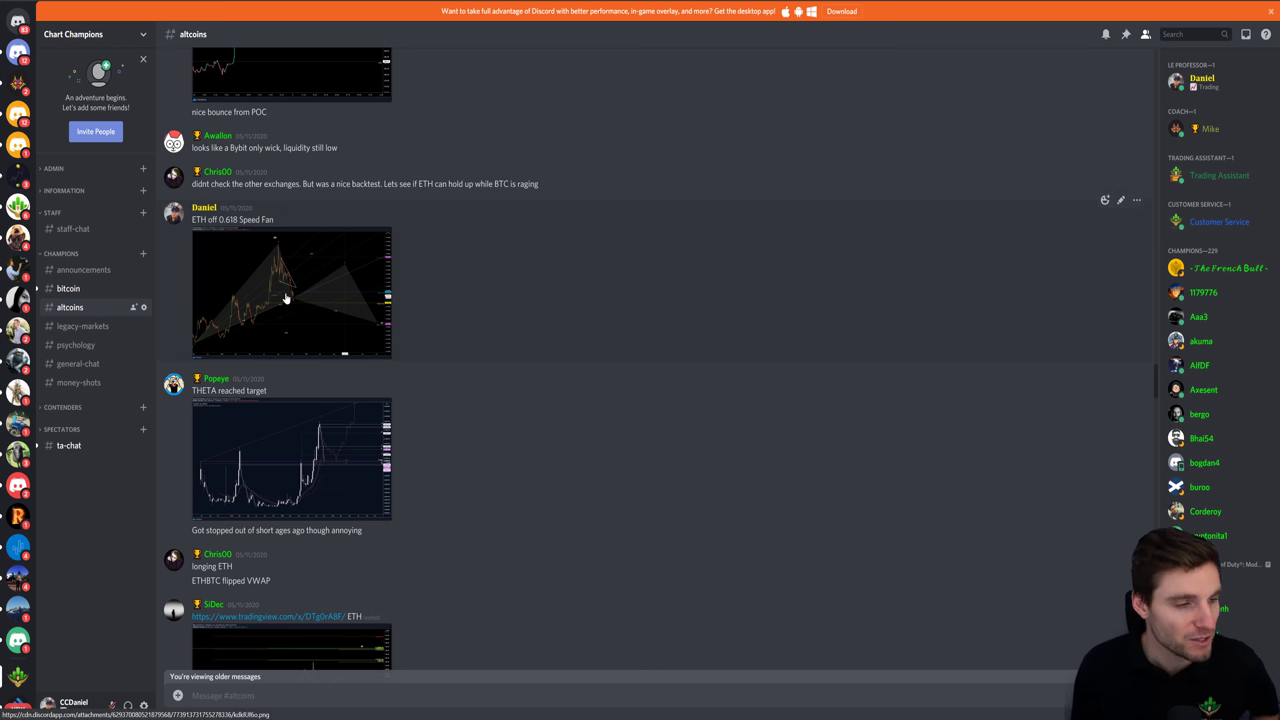
In Discord's altcoins channel, view the original image of the "ETH off 0.618 Speed Fan" chart, and return to TradingView.
left_click(286, 297)
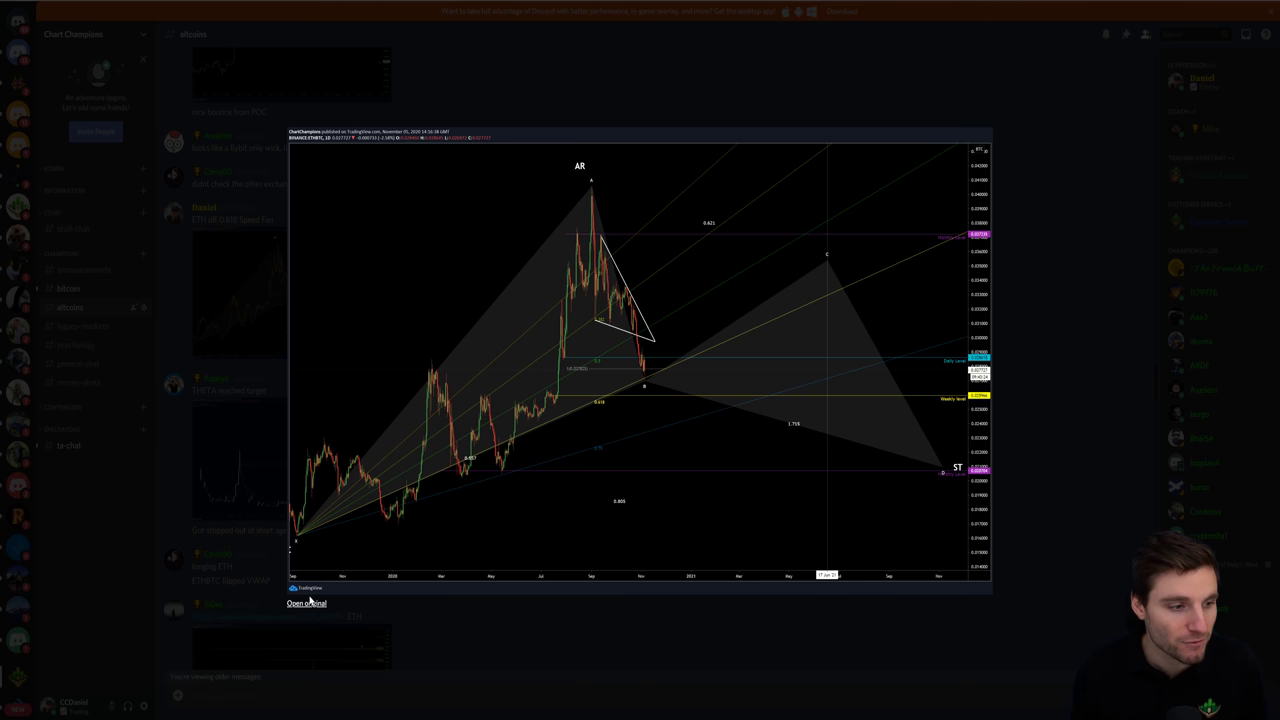
left_click(310, 604)
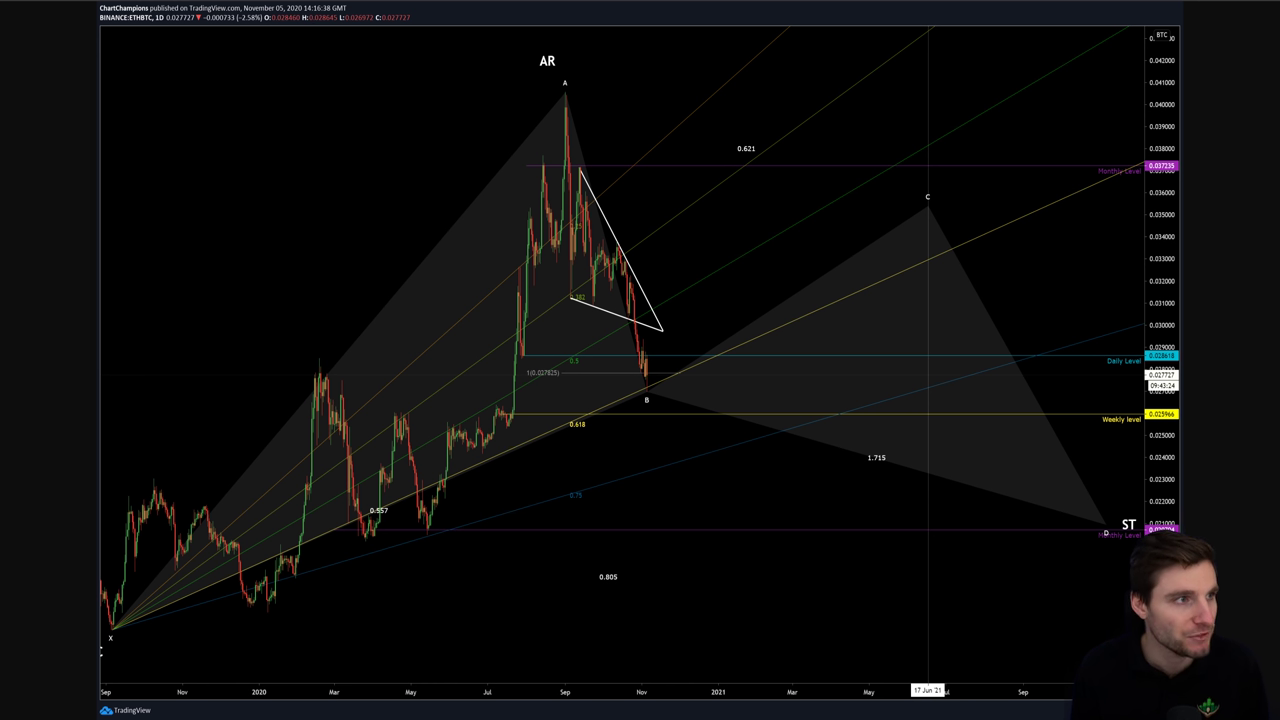
key("alt+Tab")
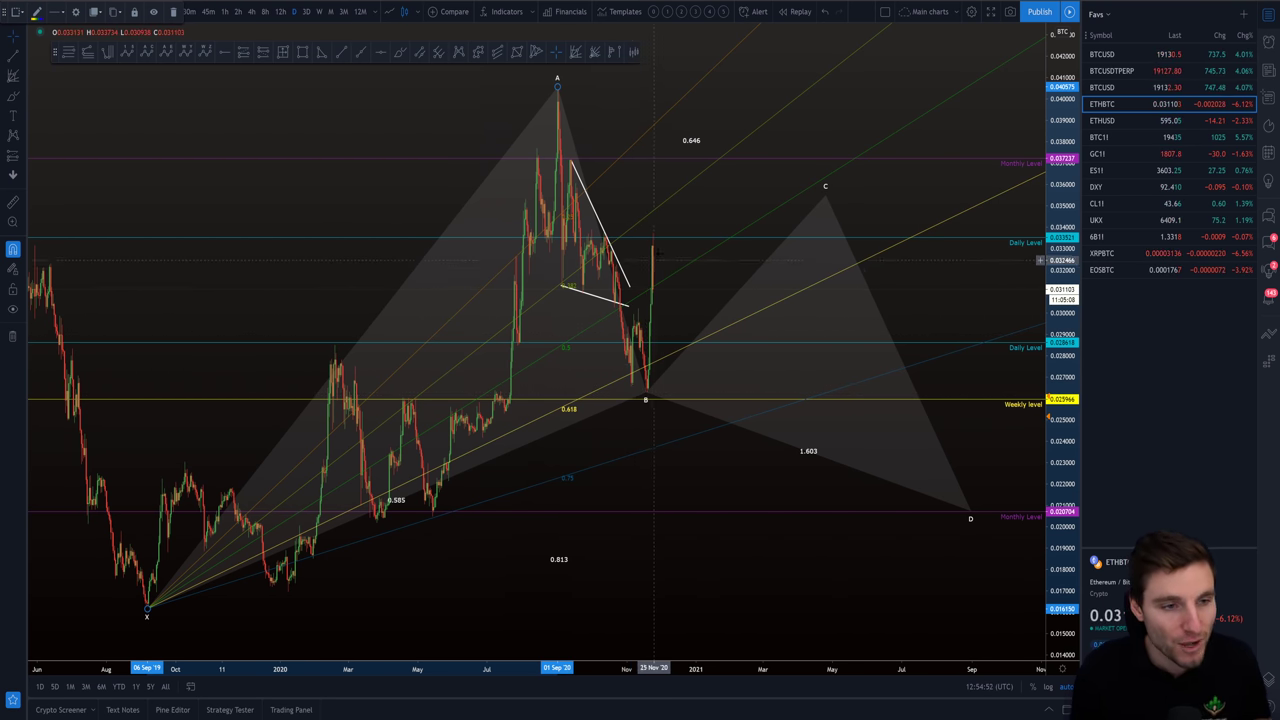
Examine the longer ETHBTC price history against the speed fan, horizontal levels and harmonic pattern.
scroll(930, 368, "down", 3)
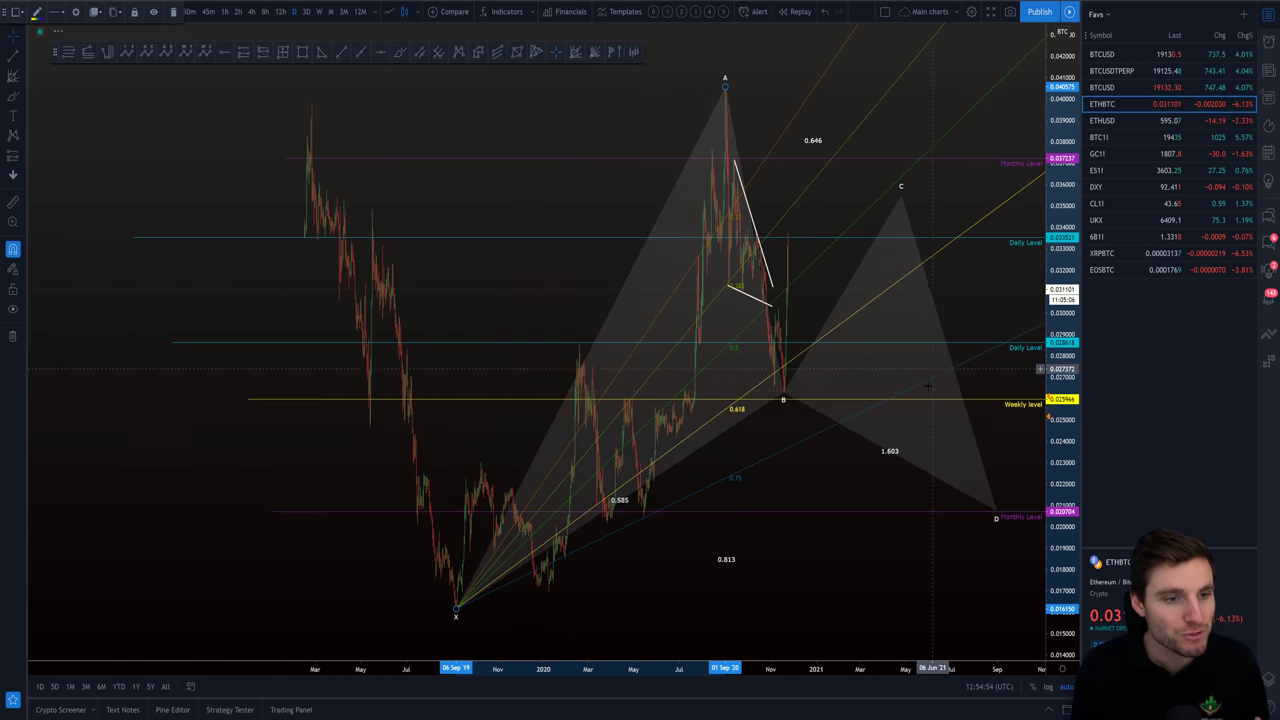
scroll(930, 380, "down", 5)
scroll(458, 195, "up", 6)
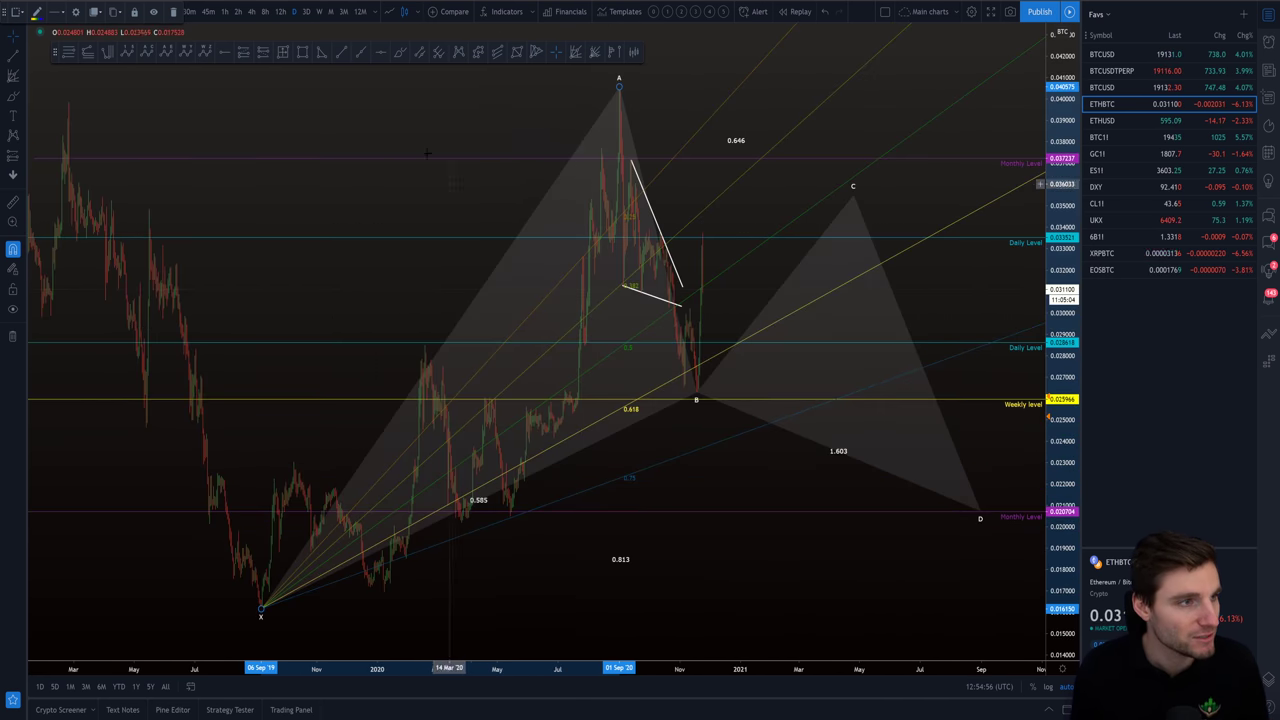
scroll(820, 581, "down", 3)
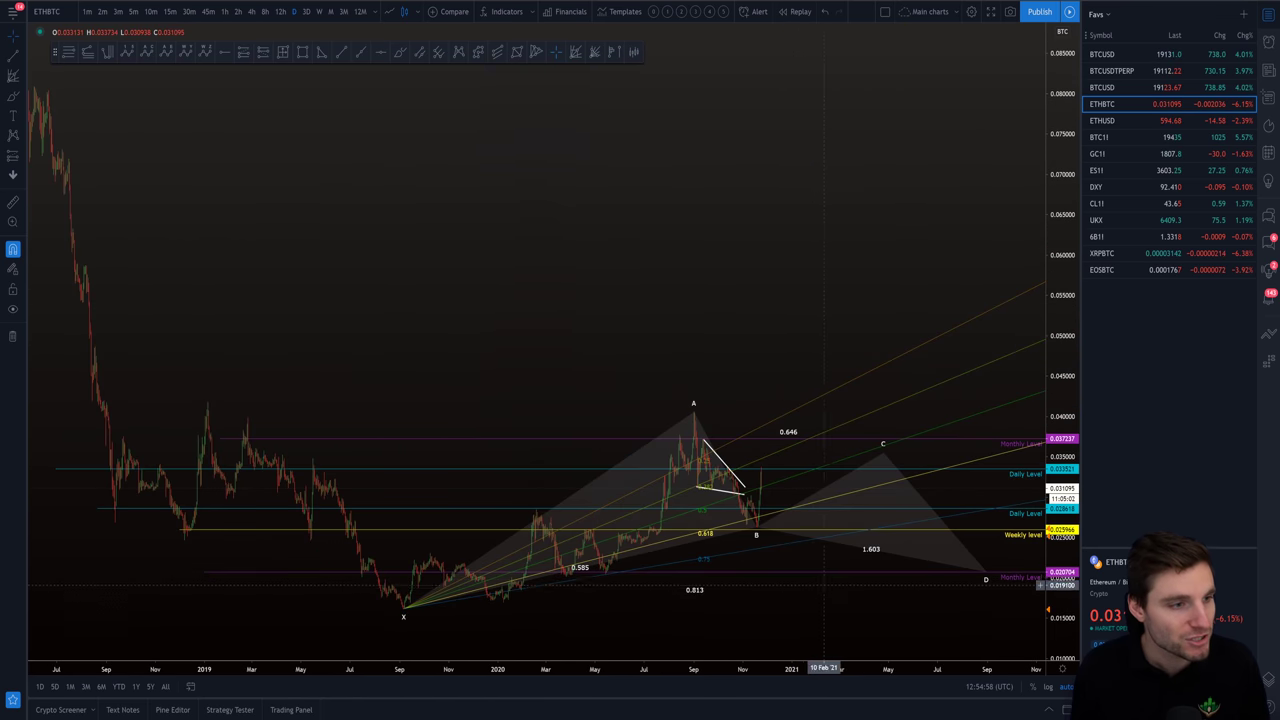
left_click_drag(686, 319, 622, 232)
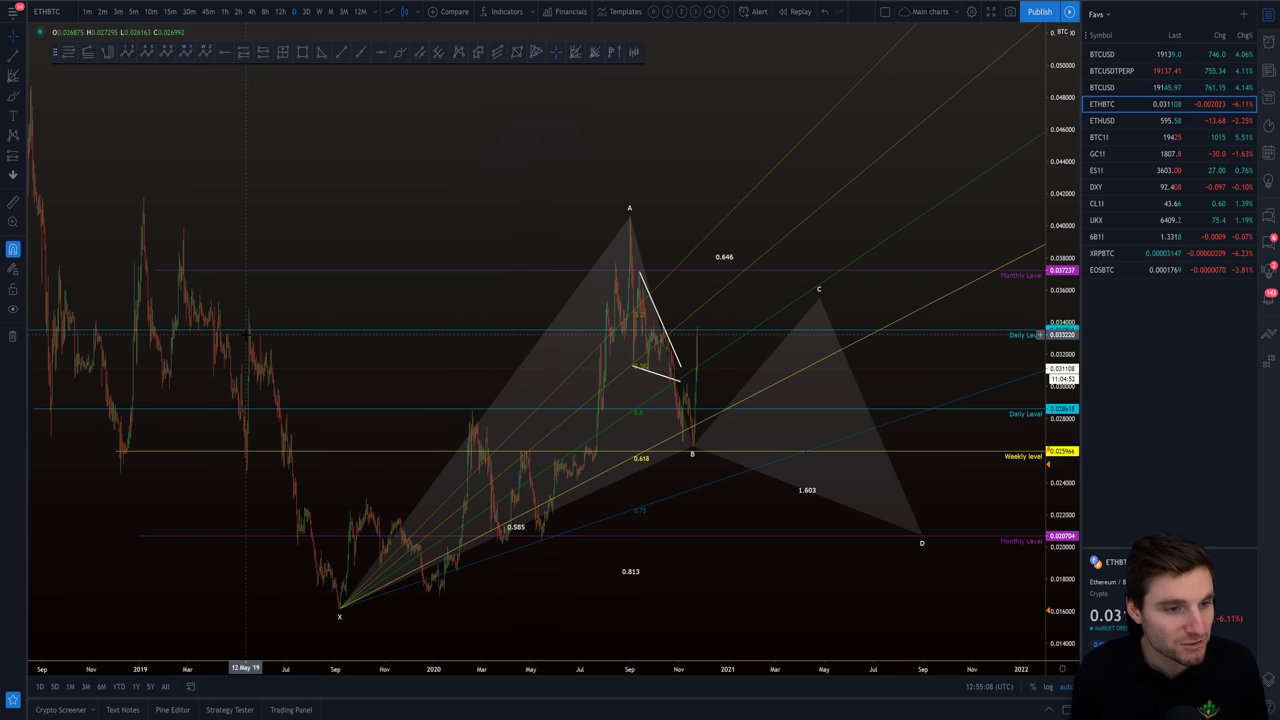
scroll(247, 334, "up", 4)
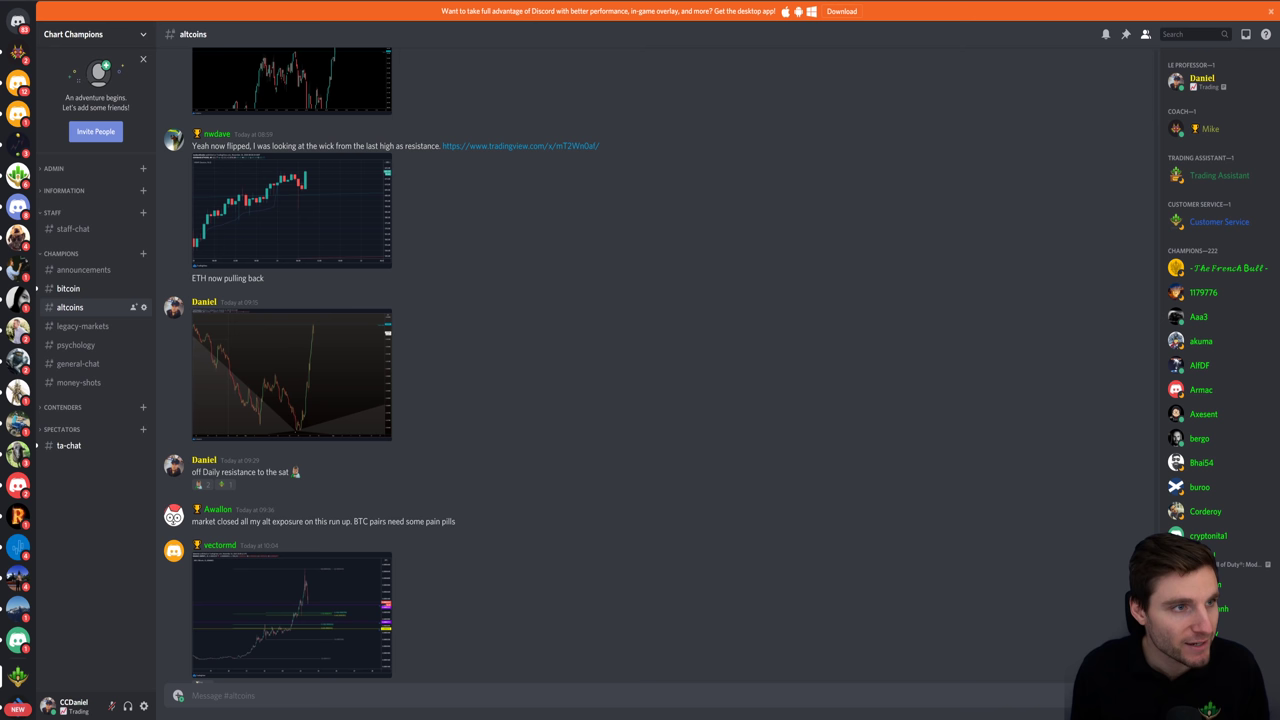
View the original ETHBTC daily-resistance chart posted in Discord, and examine the reaction at the upper Daily Level on TradingView's one-hour chart.
left_click(298, 360)
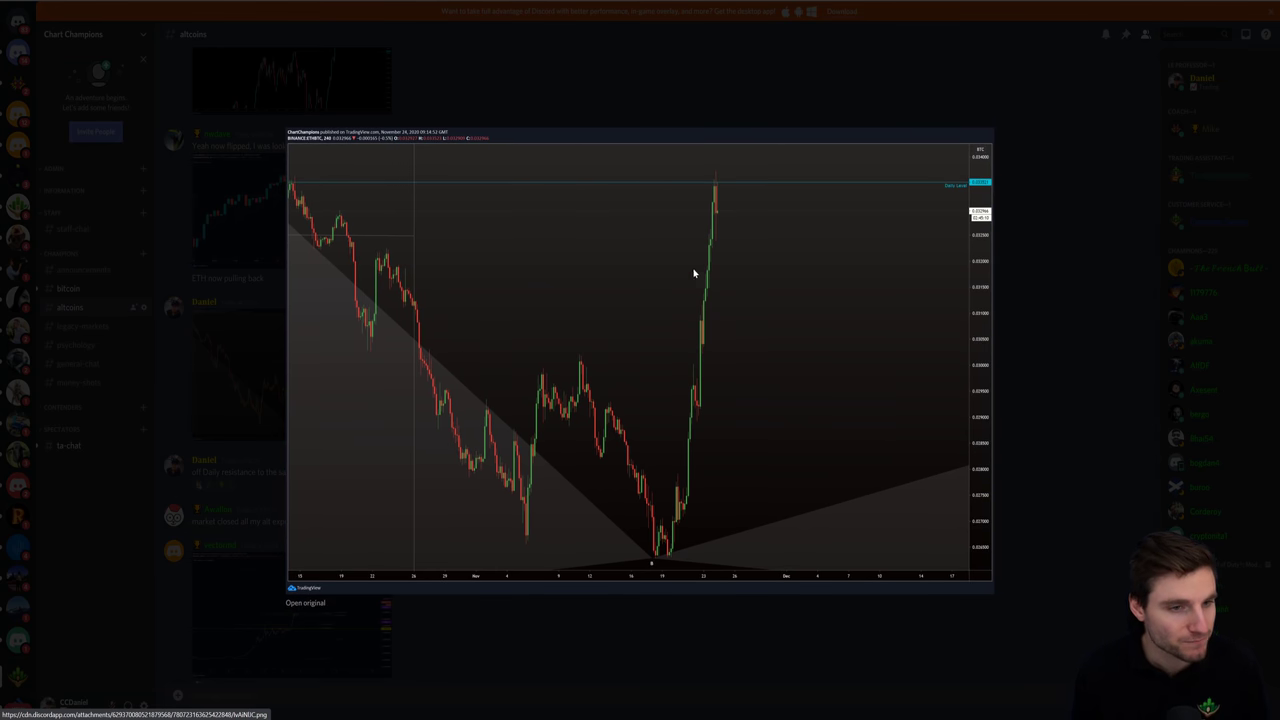
left_click(305, 602)
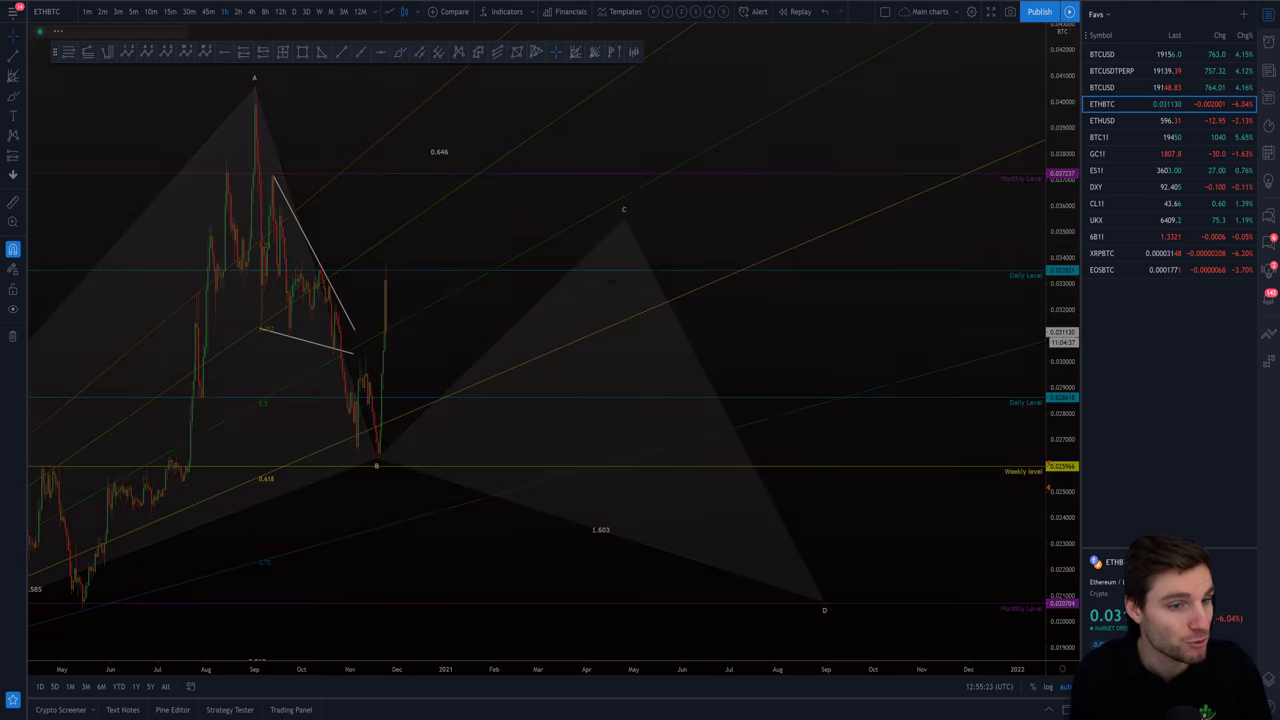
scroll(594, 311, "up", 7)
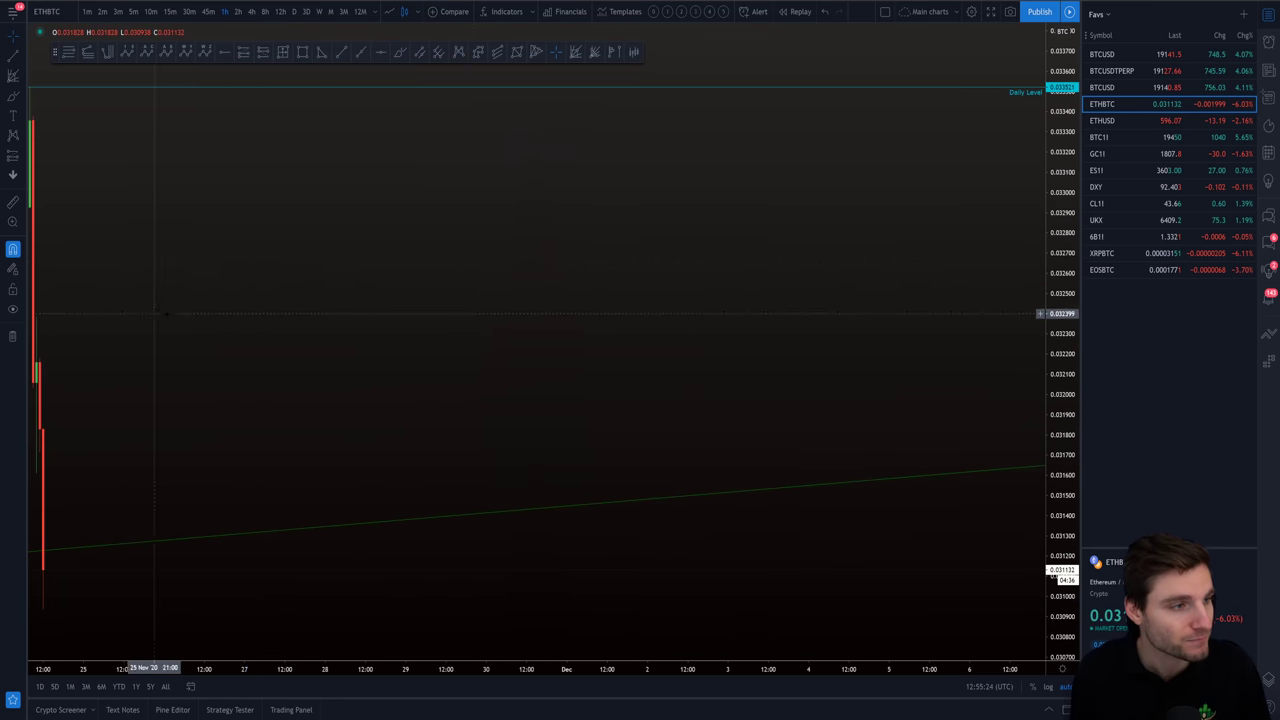
left_click_drag(154, 311, 806, 298)
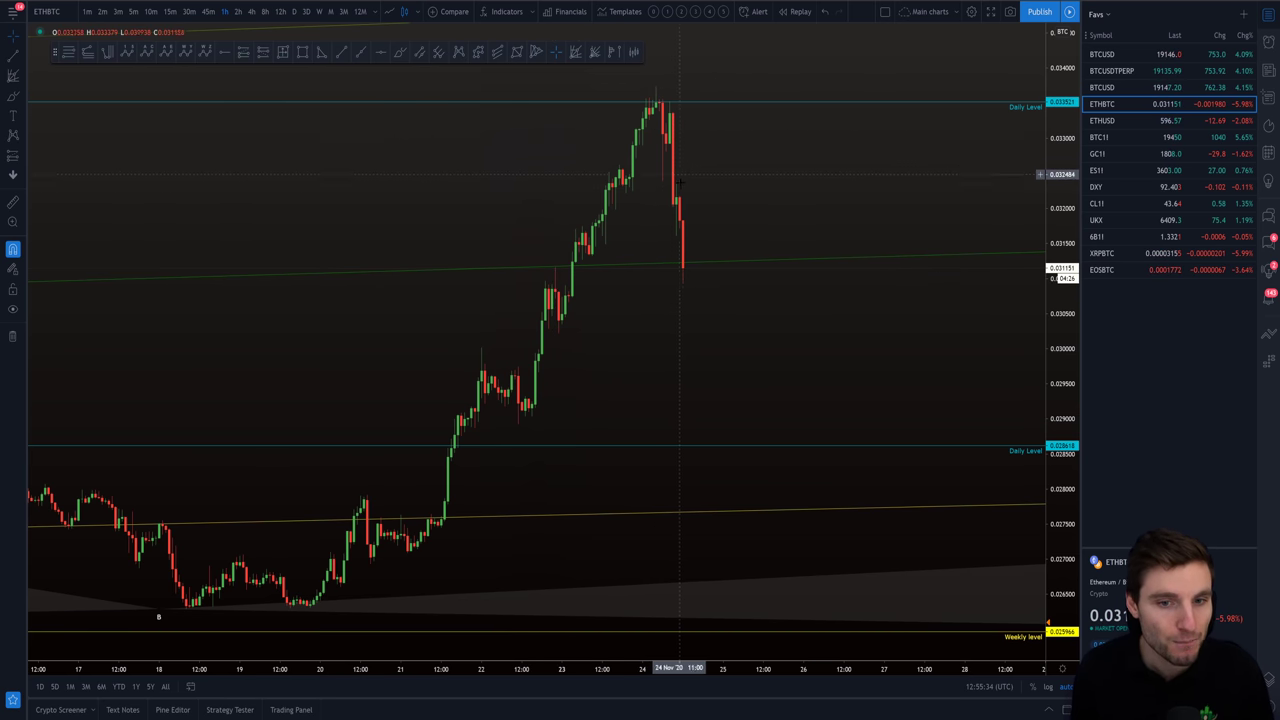
Set the ETHBTC chart interval to daily and review the speed fan together with the whole X-to-D pattern.
left_click(251, 11)
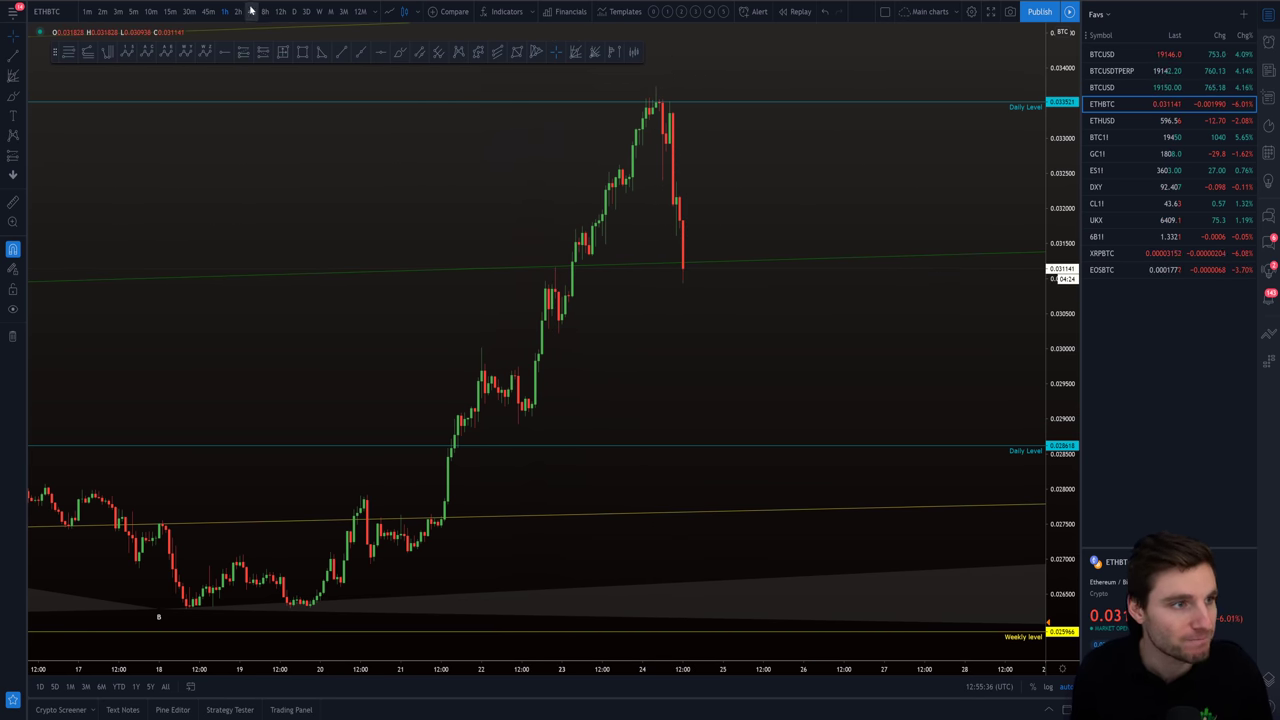
left_click(293, 11)
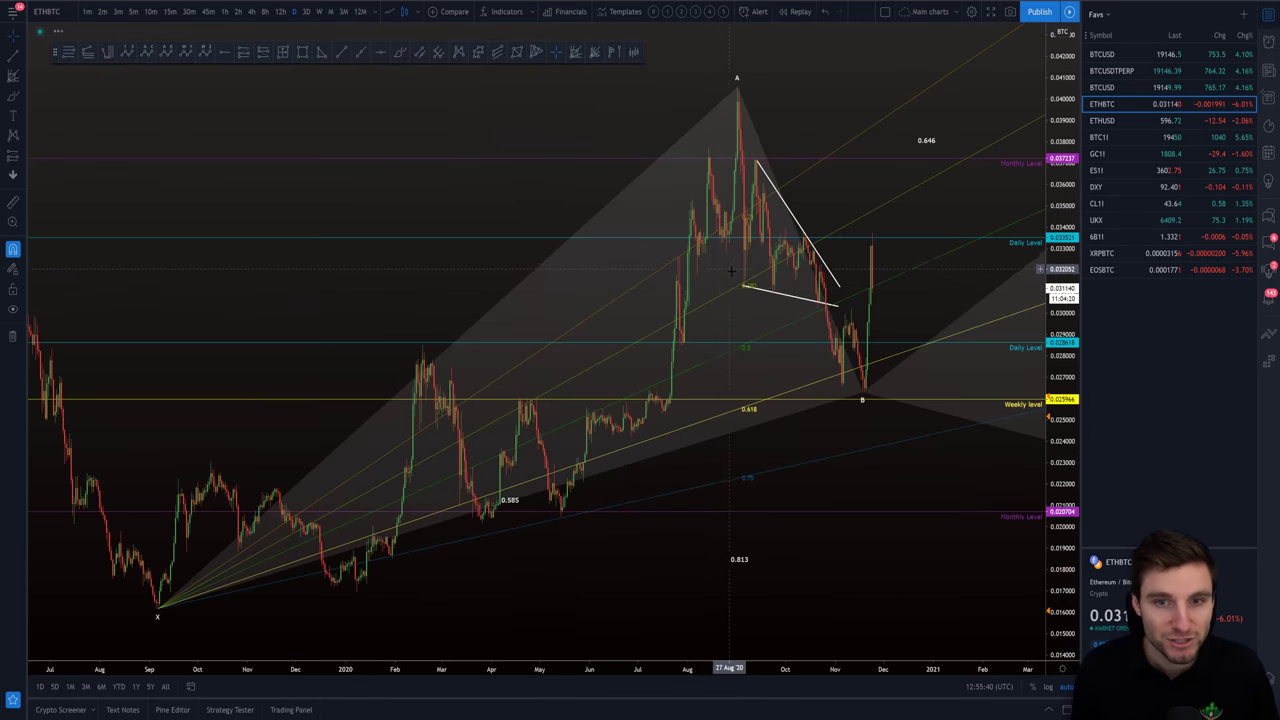
scroll(737, 300, "up", 5)
scroll(880, 337, "down", 5)
left_click_drag(937, 295, 657, 289)
scroll(766, 549, "down", 3)
scroll(832, 609, "up", 1)
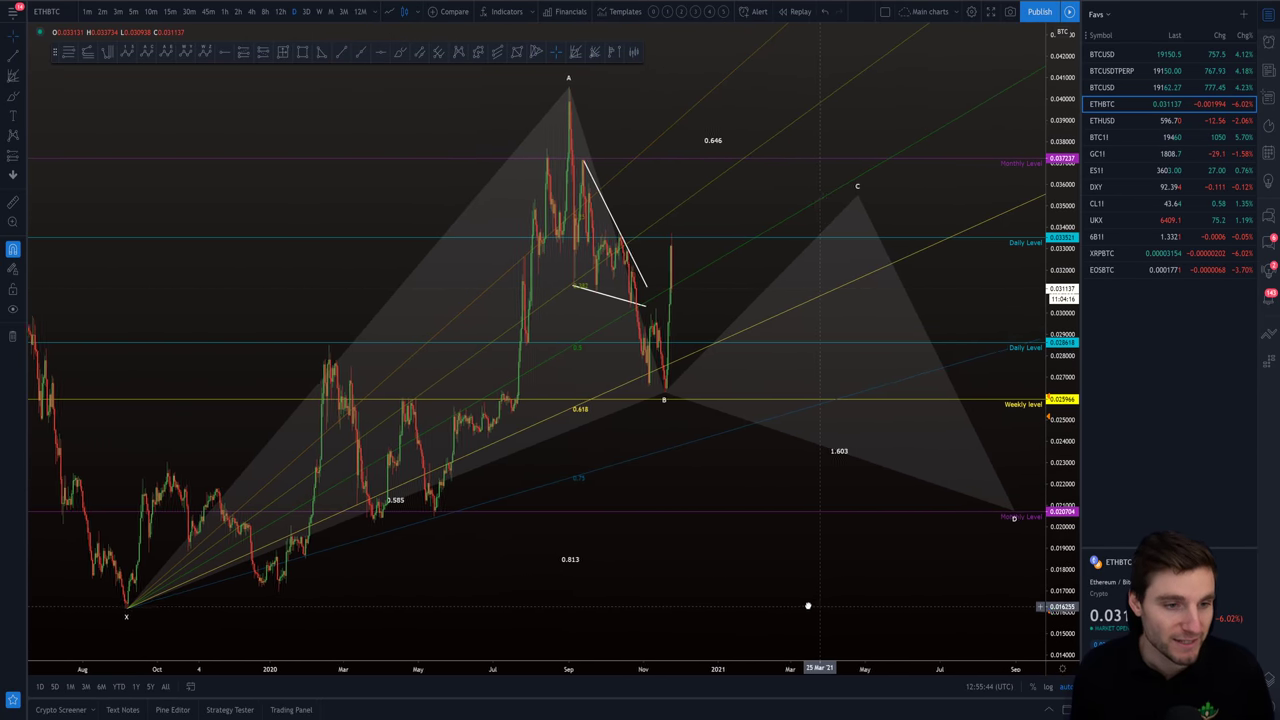
left_click_drag(811, 606, 754, 603)
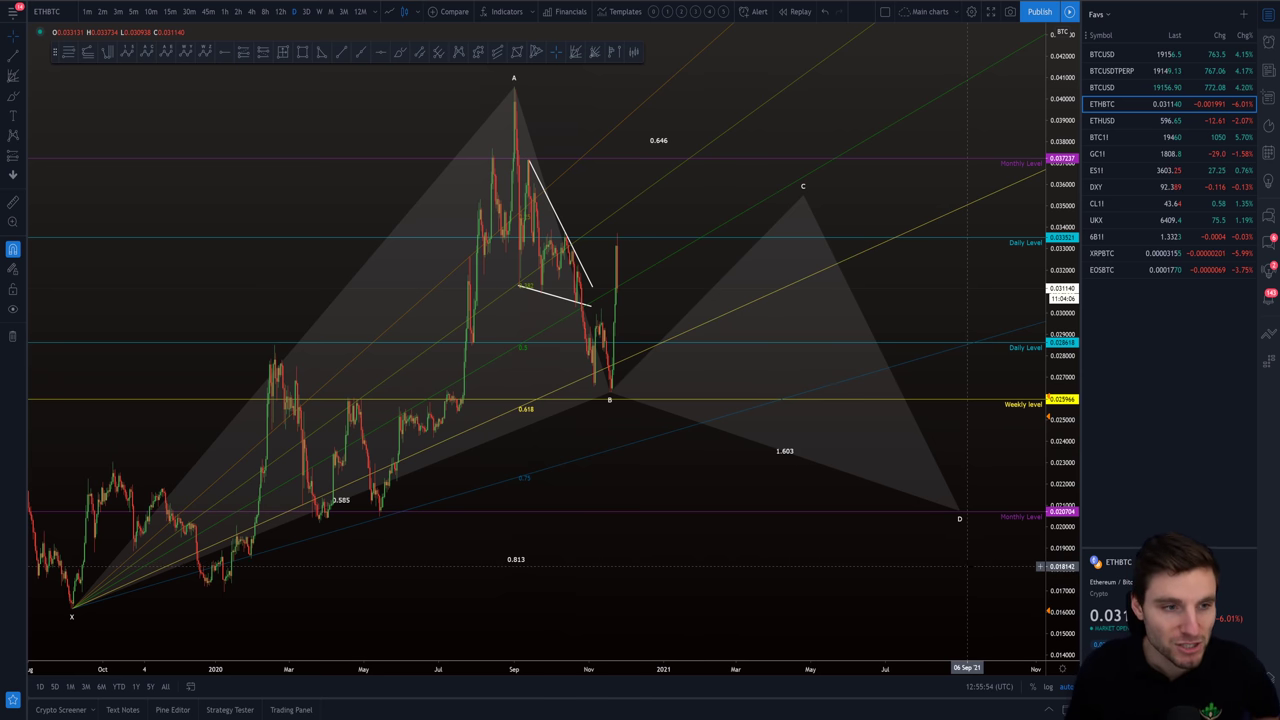
Place a Fixed Range Volume Profile on the ETHBTC chart from 29 Aug '18 to 24 Nov '20.
scroll(966, 566, "down", 5)
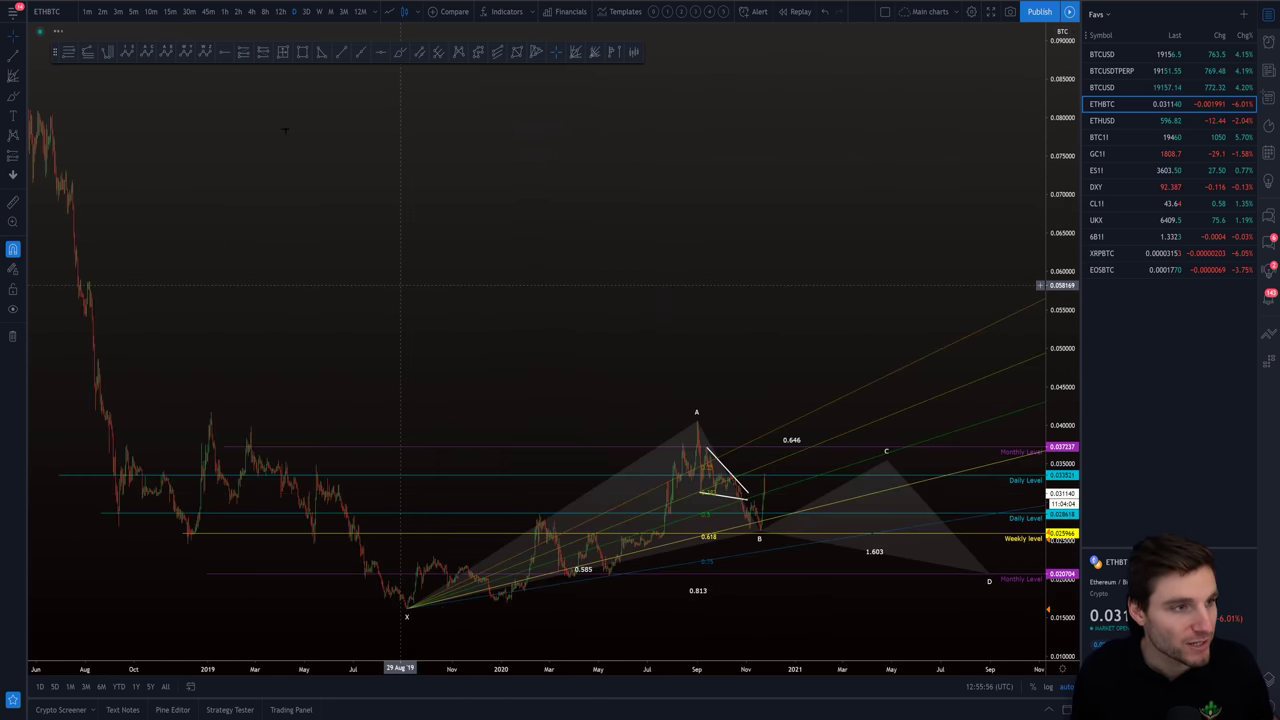
scroll(457, 239, "up", 1)
left_click_drag(600, 162, 626, 148)
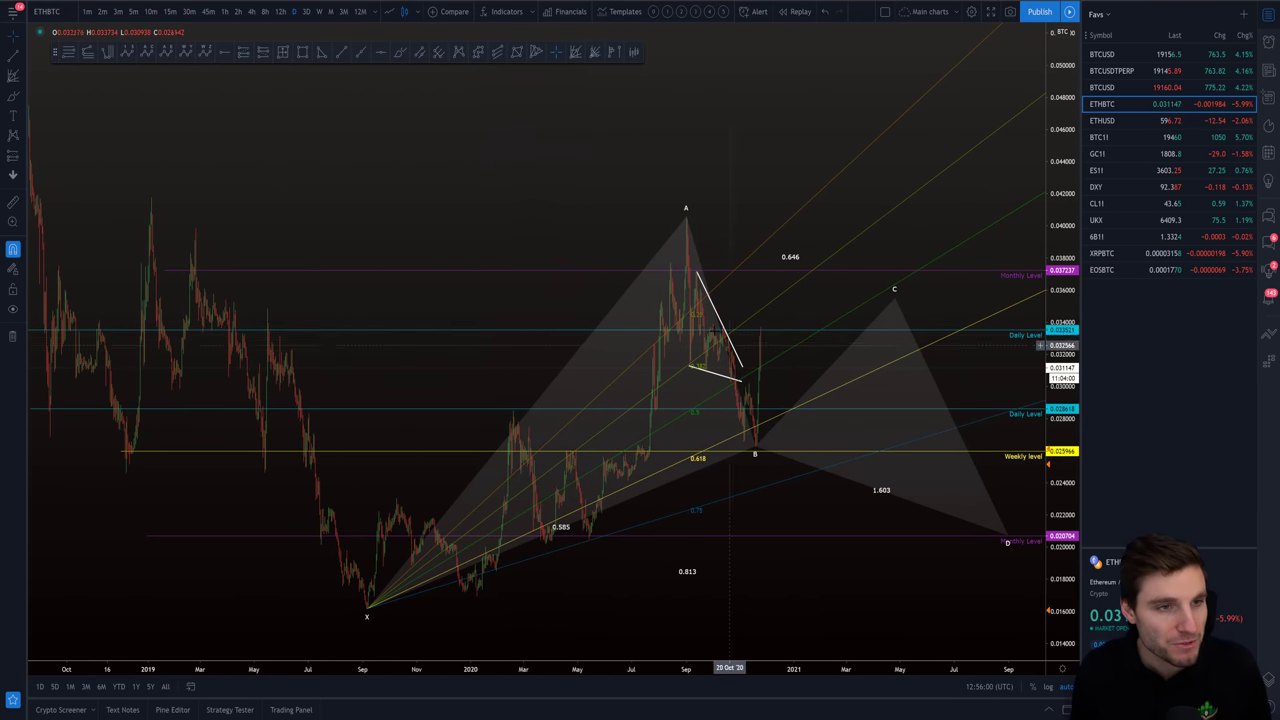
left_click(614, 55)
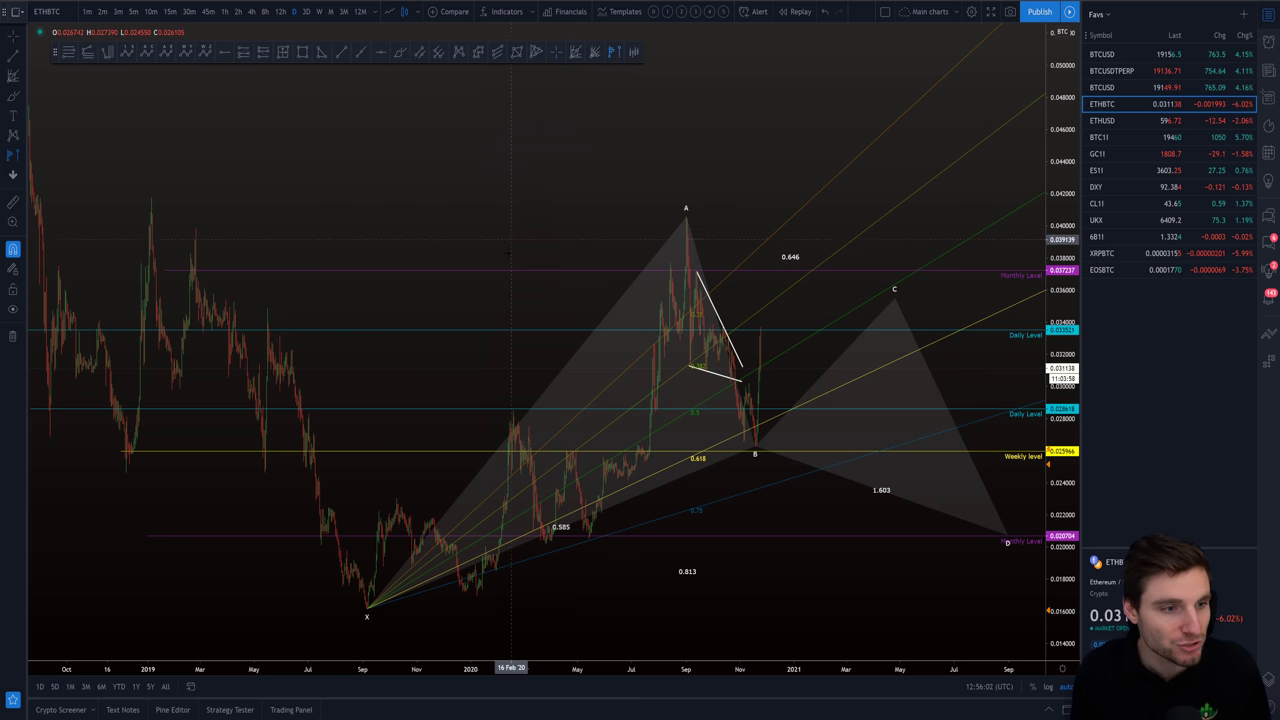
scroll(150, 360, "down", 3)
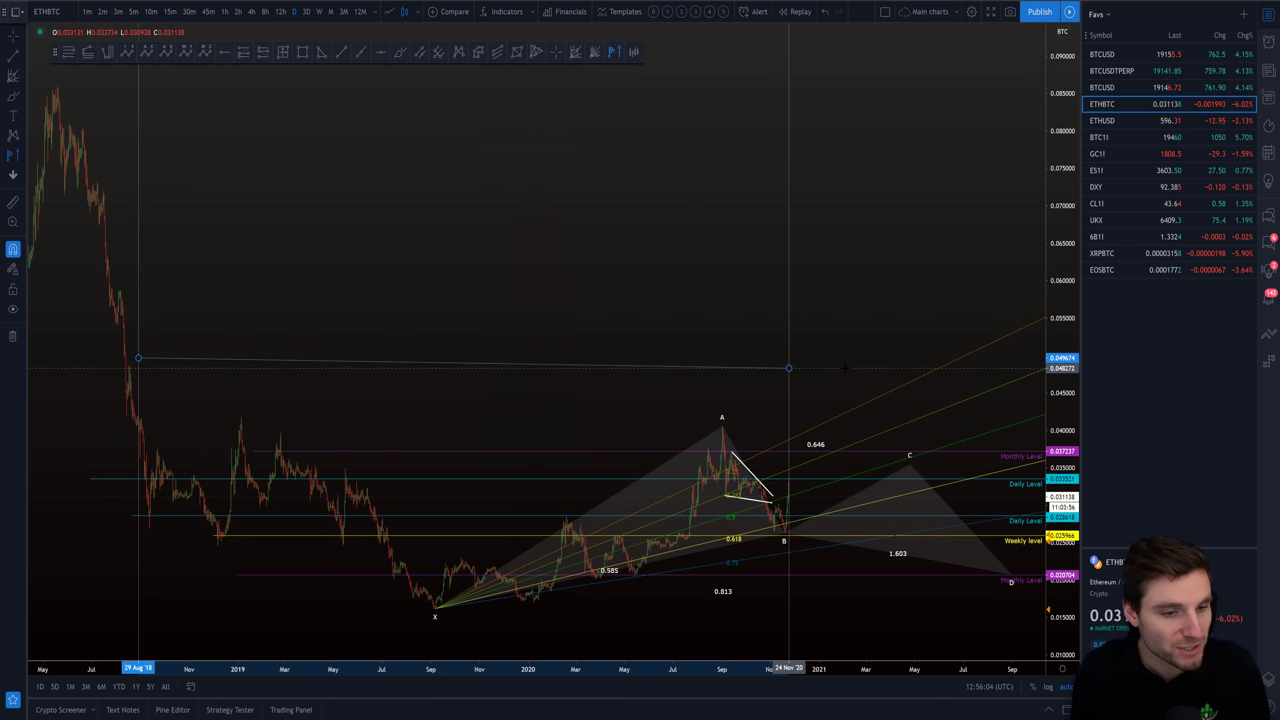
scroll(791, 366, "up", 3)
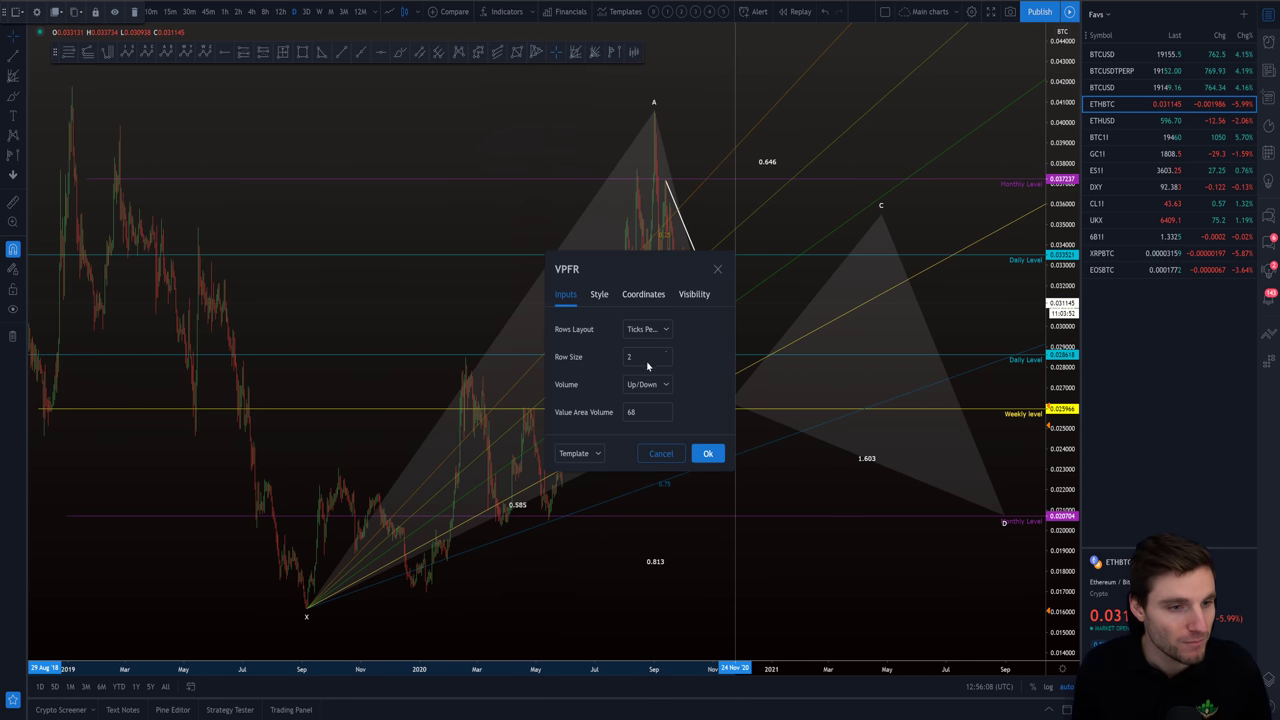
Set the Fixed Range Volume Profile's rows layout to number of rows, with a row size of 149.
type("9")
left_click(647, 329)
left_click(653, 352)
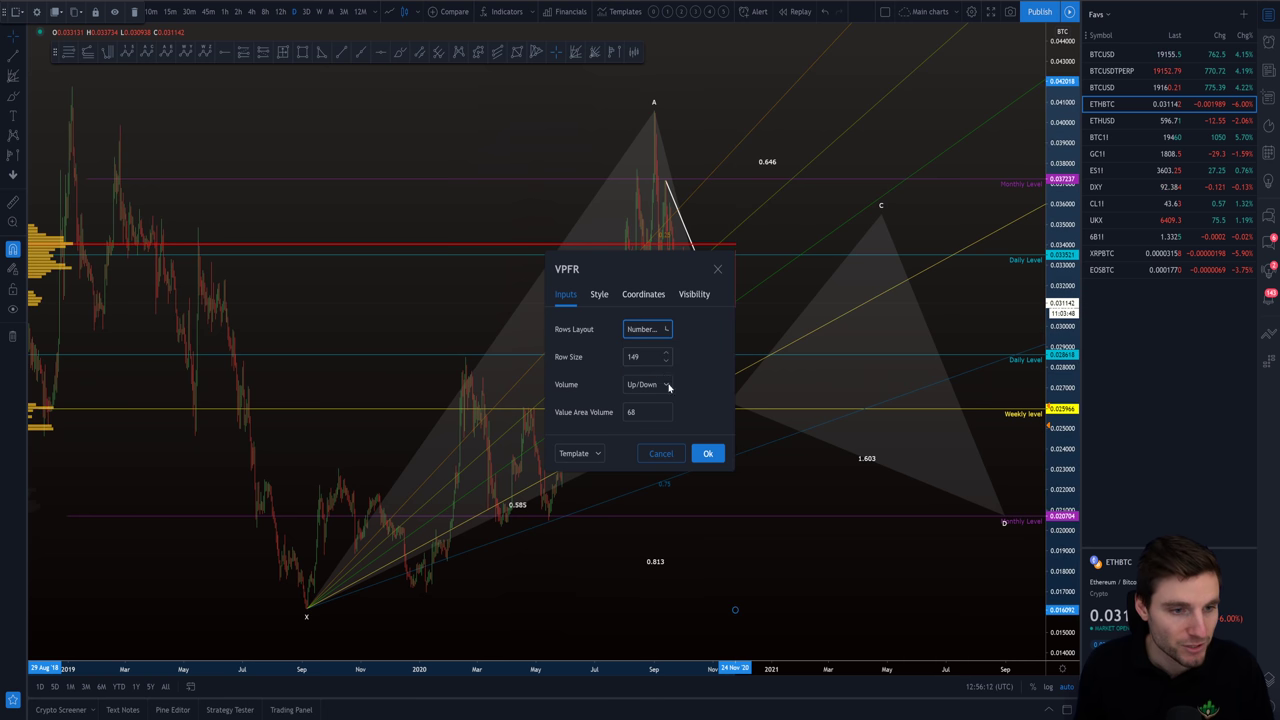
left_click(707, 453)
Compare the volume profile and its red point-of-control line with the price history, and delete the profile from the chart.
scroll(740, 526, "down", 2)
left_click_drag(528, 265, 503, 262)
left_click_drag(74, 200, 106, 177)
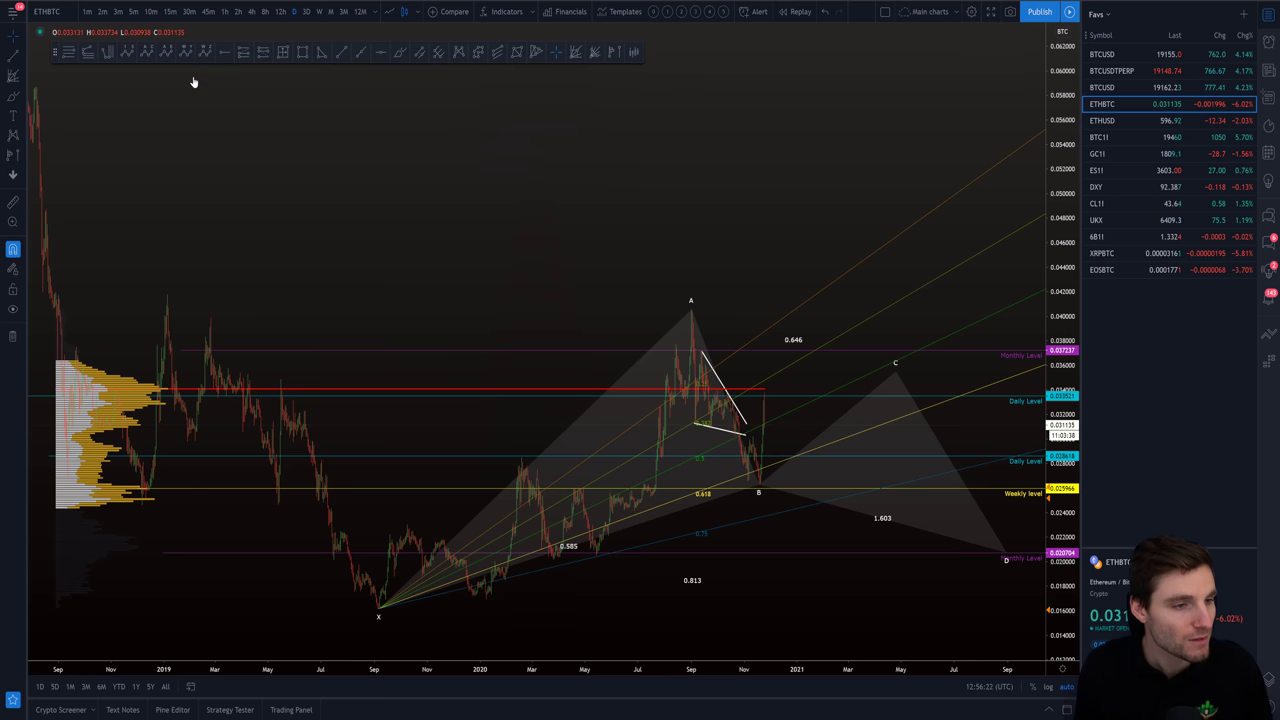
scroll(366, 271, "up", 3)
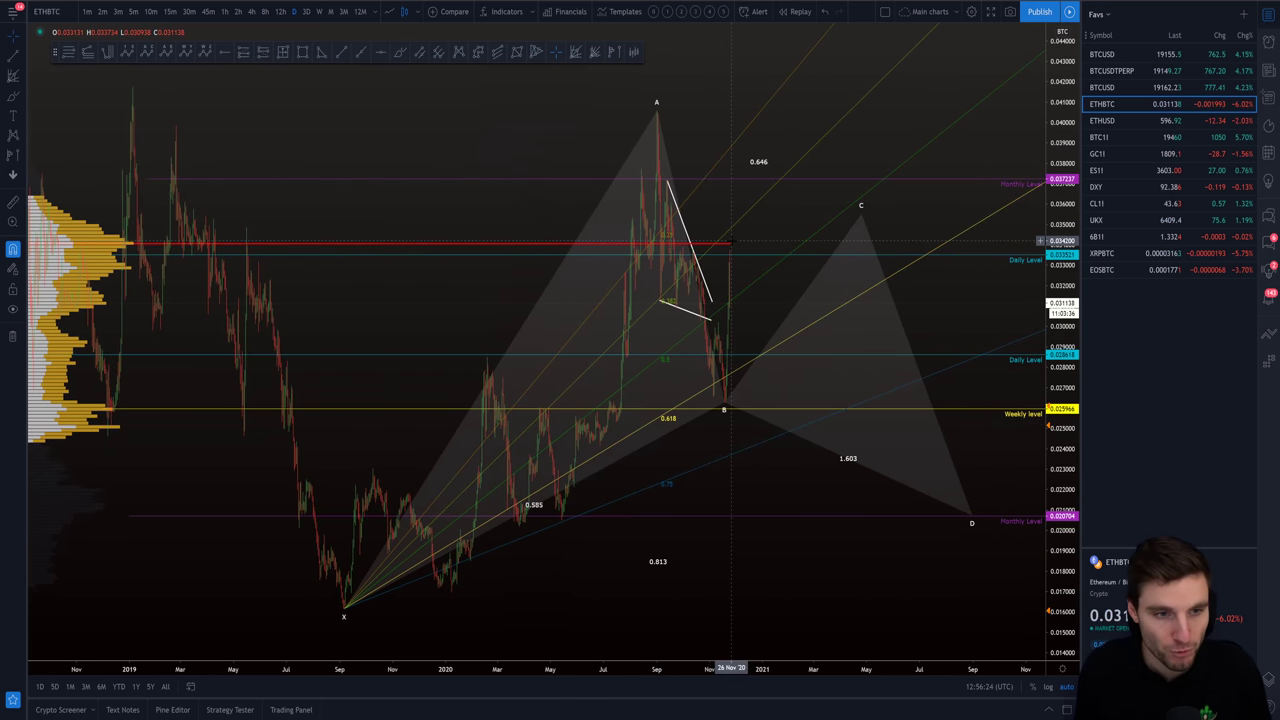
left_click(729, 246)
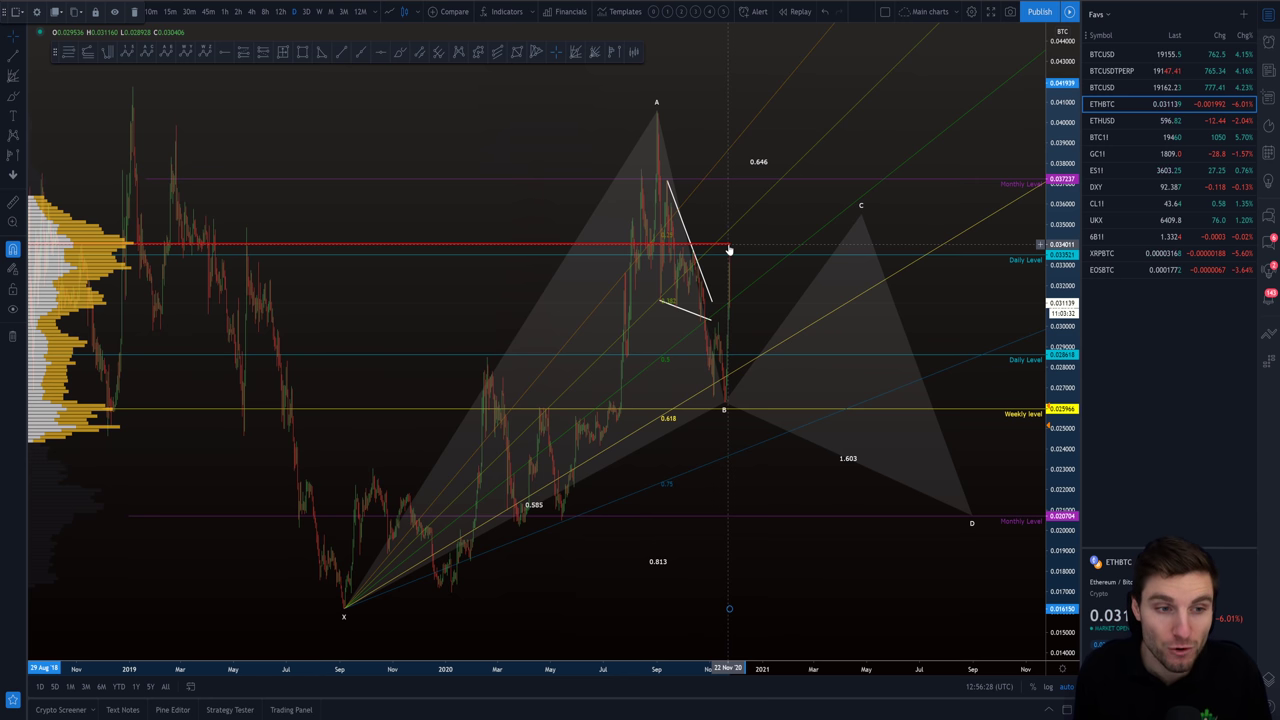
key("Delete")
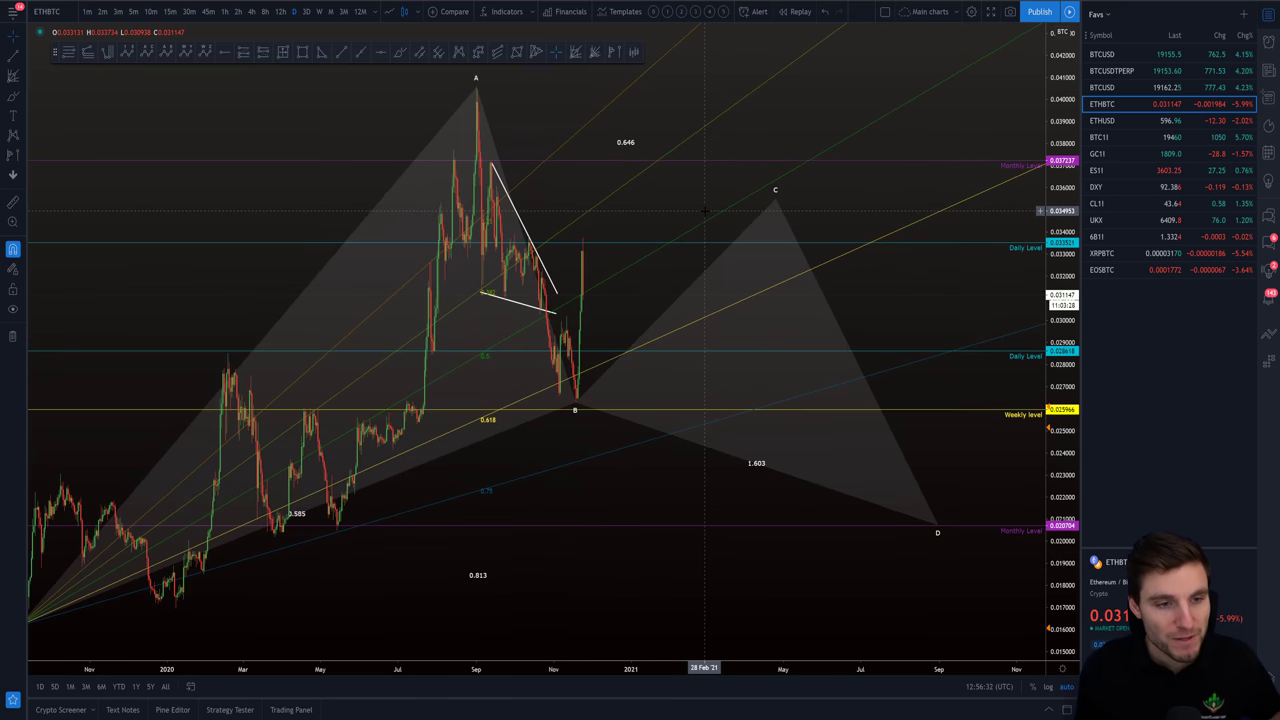
Sketch temporary brush strokes around the latest ETHBTC rally from point B and delete them.
scroll(760, 230, "up", 3)
scroll(823, 203, "up", 2)
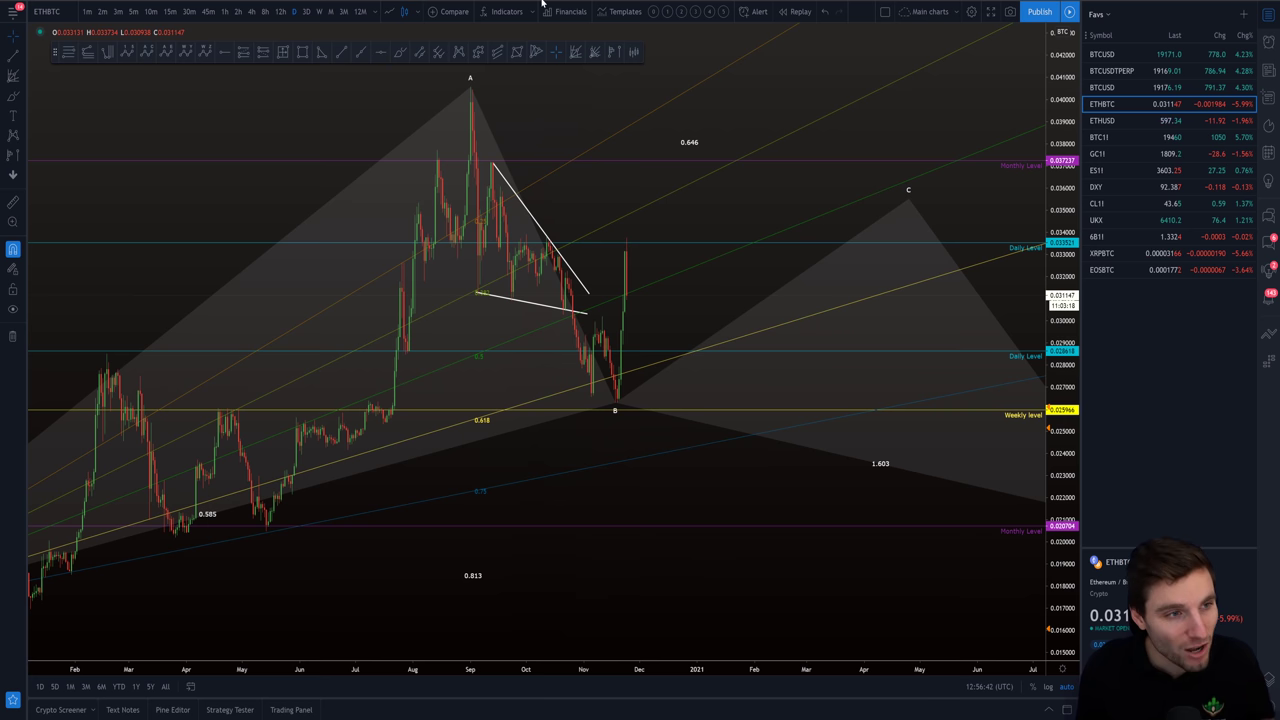
left_click(400, 52)
left_click_drag(619, 314, 648, 75)
key("Delete")
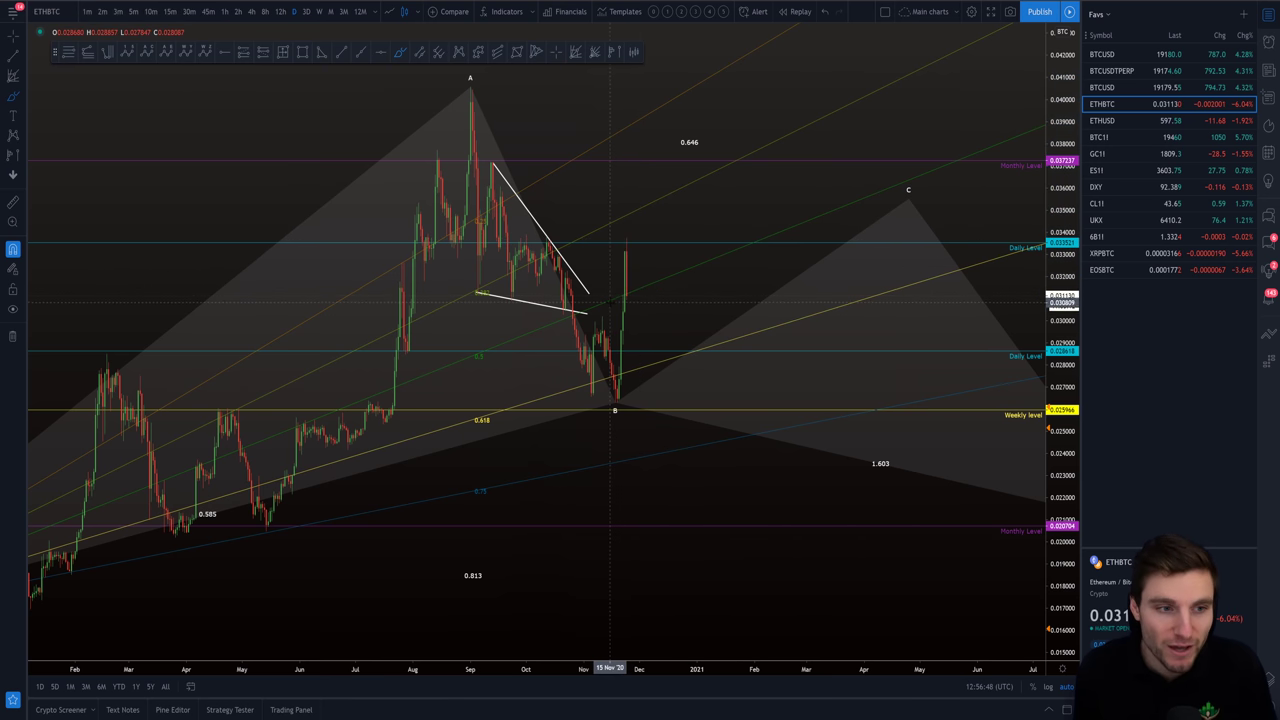
mouse_move(613, 300)
left_mouse_down()
mouse_move(630, 231)
mouse_move(652, 297)
left_mouse_up()
key("Delete")
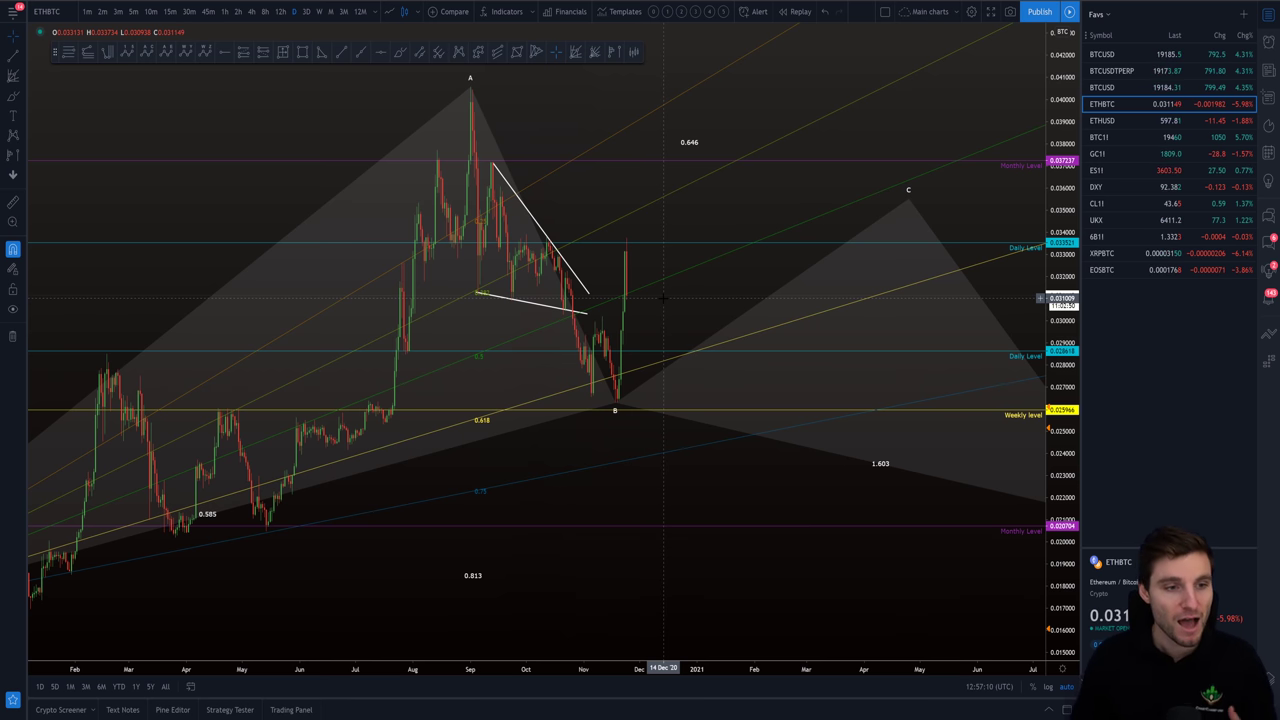
Examine the harmonic pattern's projected C and D points, and measure the rise from the current ETHBTC price to the level of C.
left_click_drag(662, 297, 720, 323)
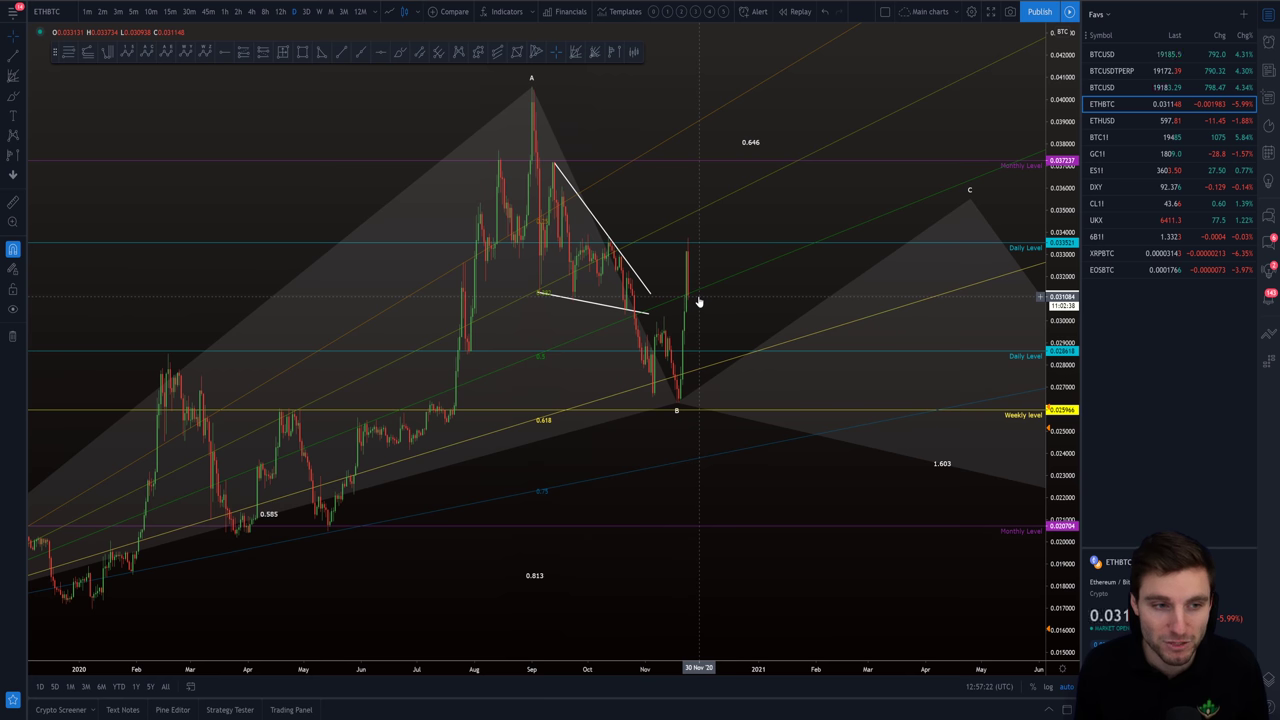
scroll(699, 302, "down", 4)
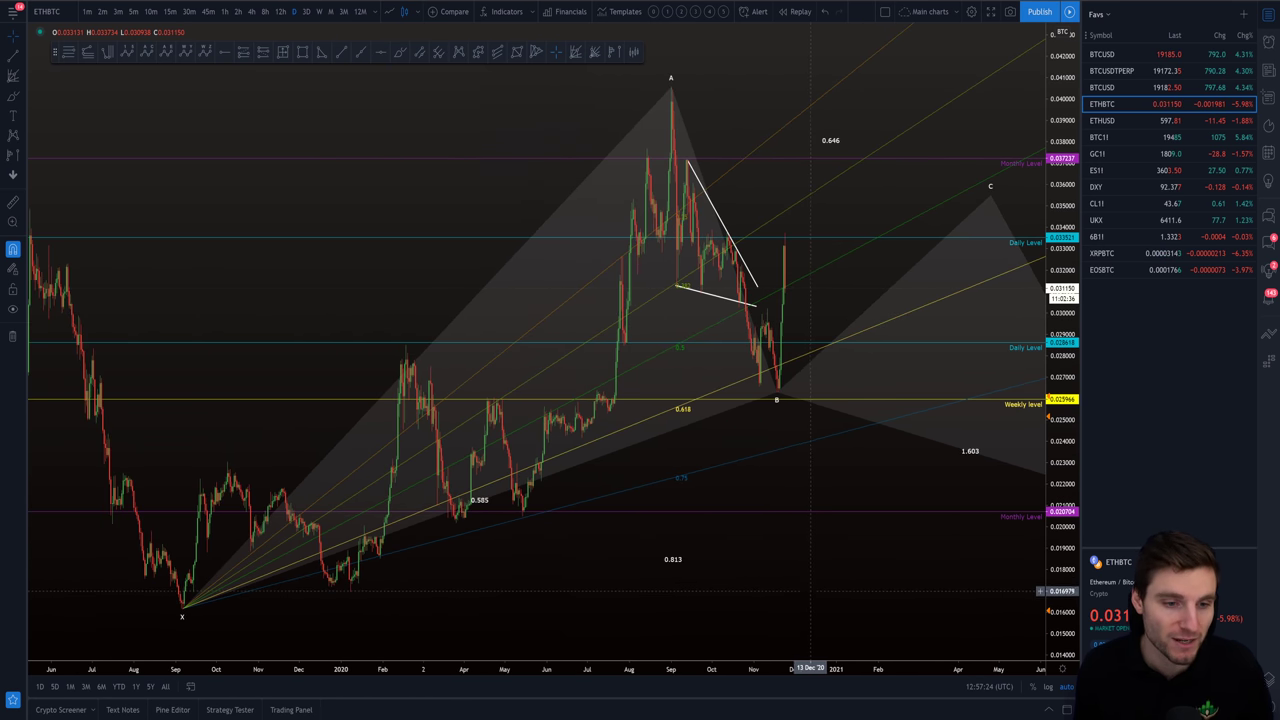
scroll(760, 380, "down", 1)
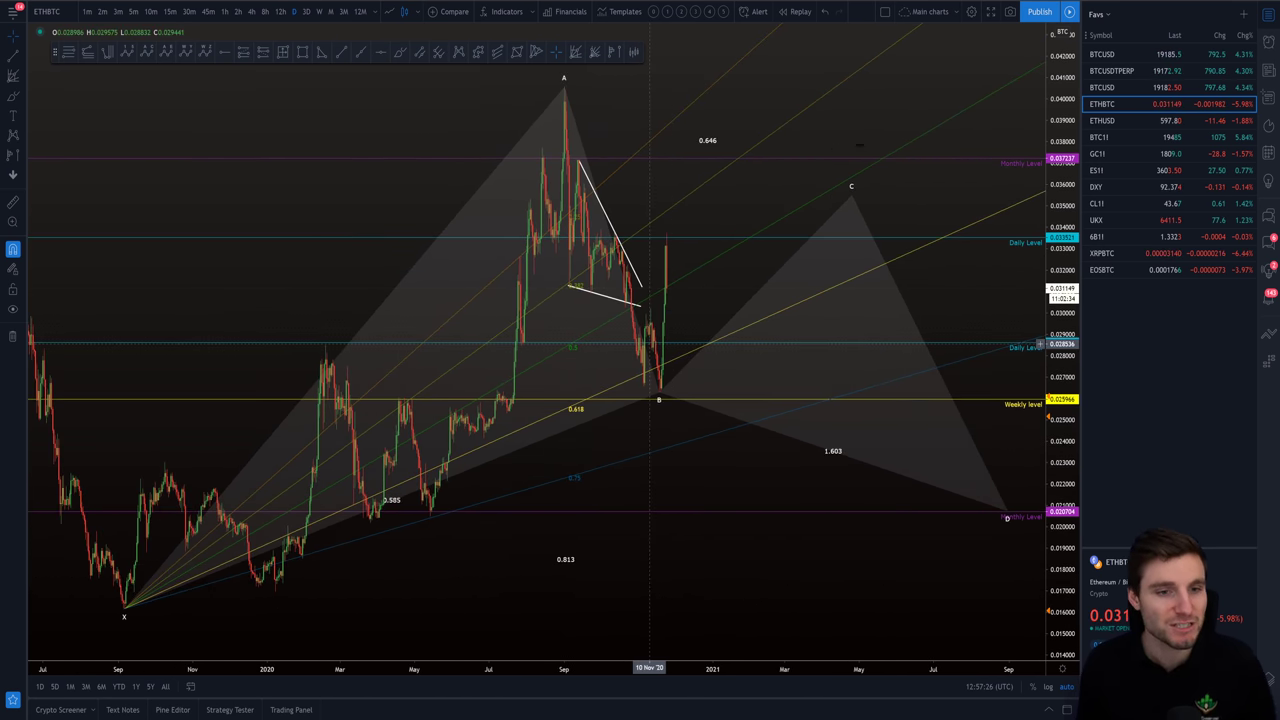
mouse_move(851, 196)
left_mouse_down()
mouse_move(774, 230)
mouse_move(763, 214)
mouse_move(848, 205)
left_mouse_up()
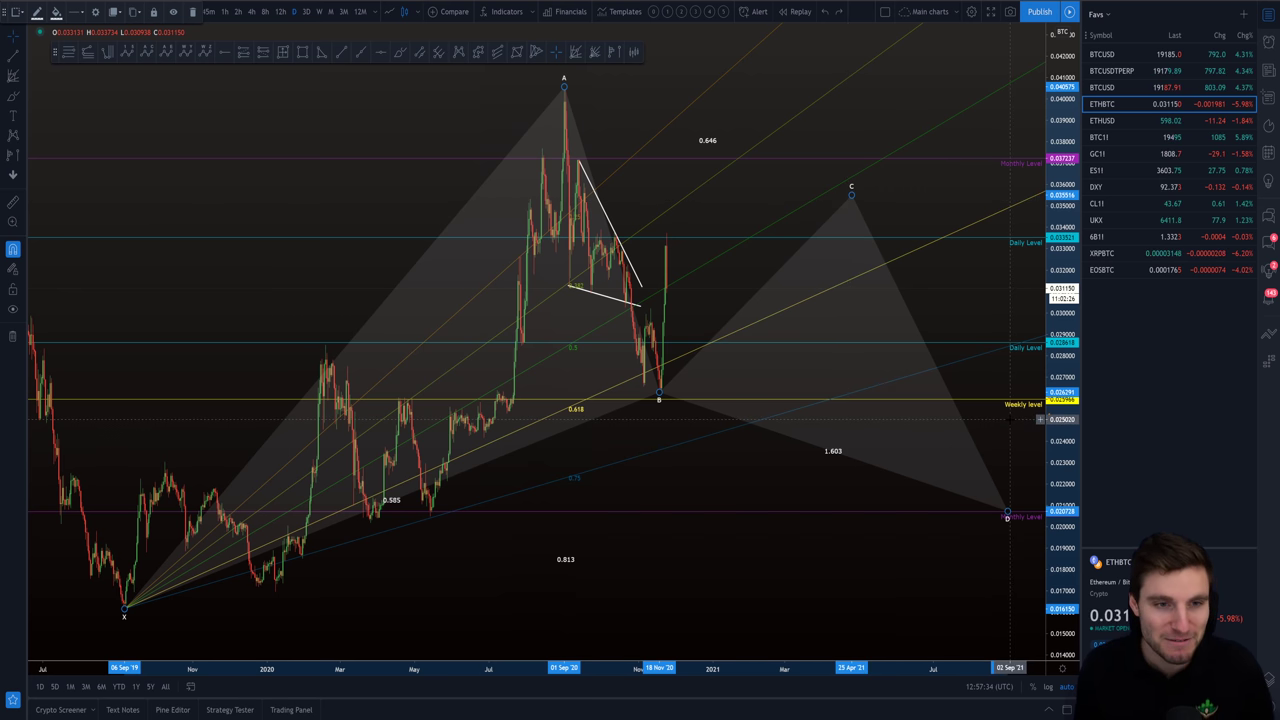
left_click(917, 199)
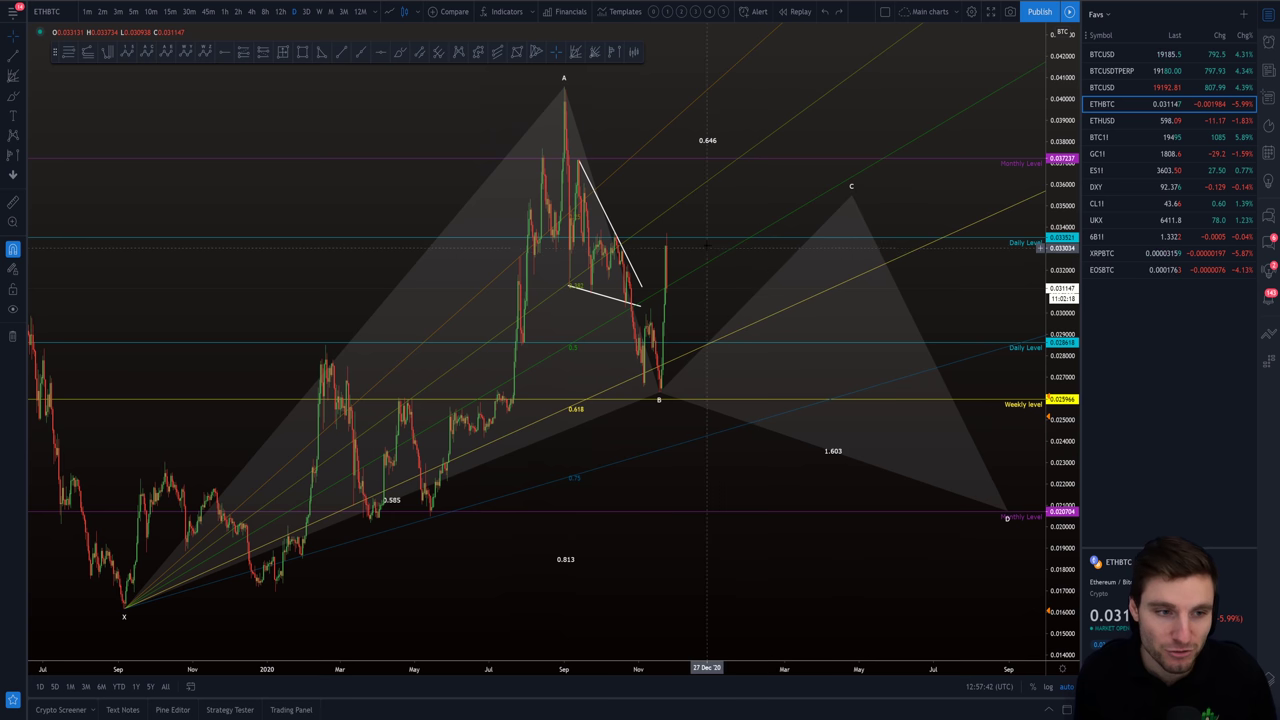
left_click(690, 287, "shift")
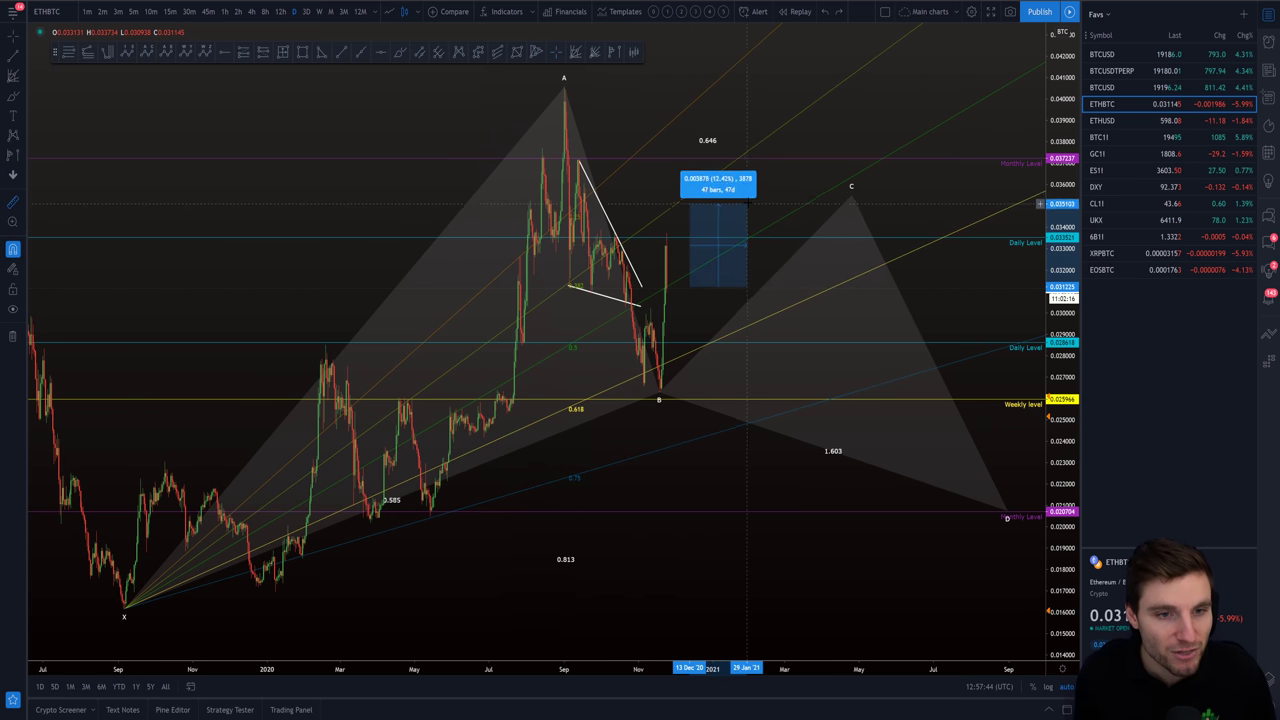
left_click(752, 195)
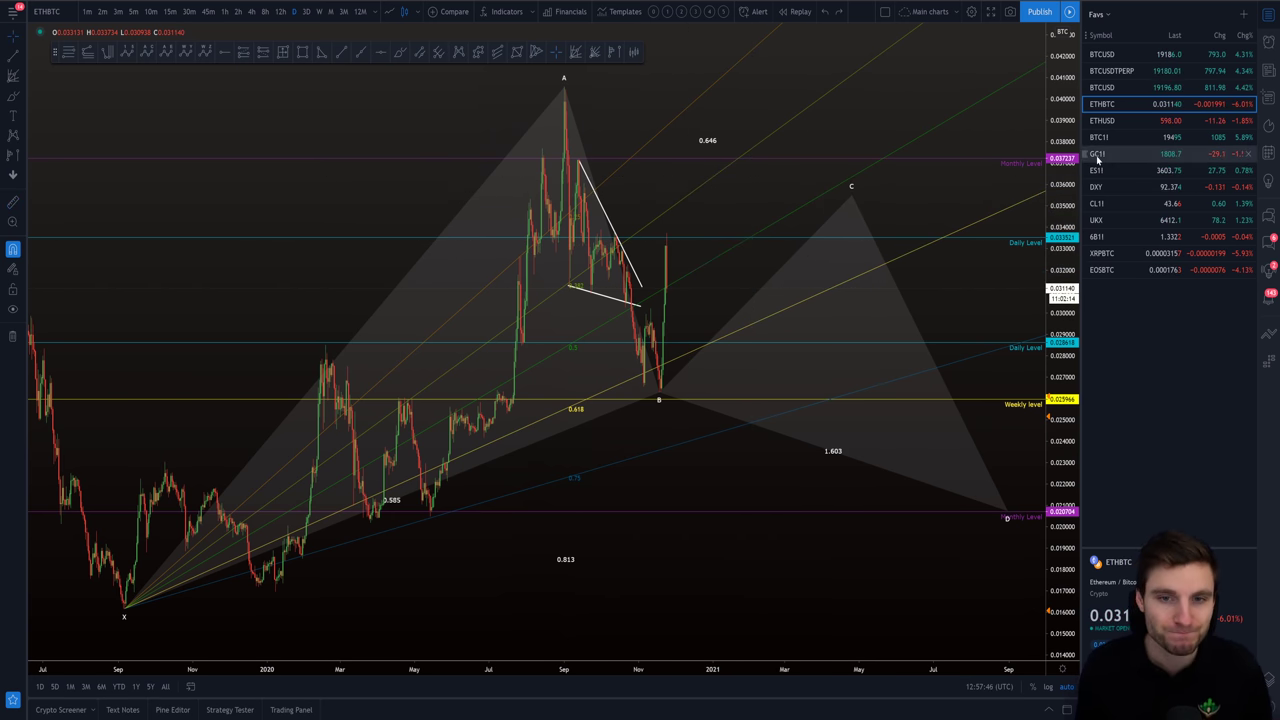
Open the ETHUSD chart and measure the rise from the current price towards the Weekly level.
left_click(1102, 120)
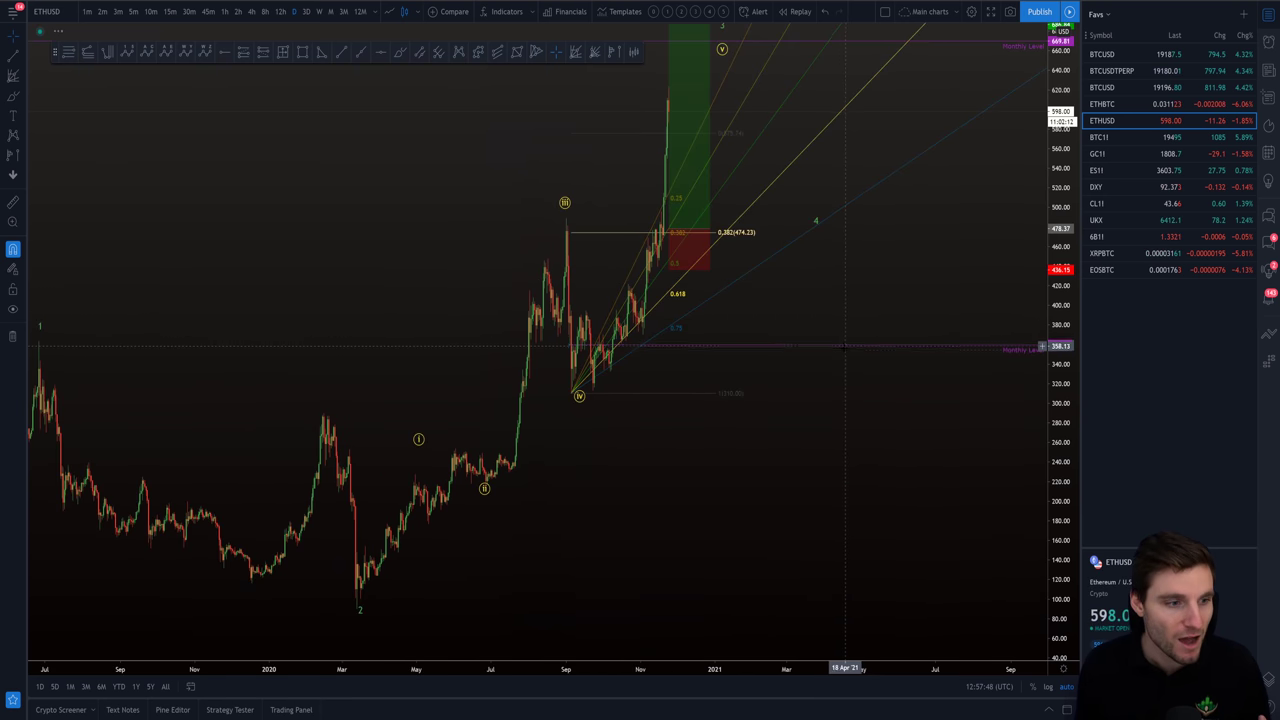
scroll(846, 346, "up", 5)
left_click_drag(786, 292, 888, 410)
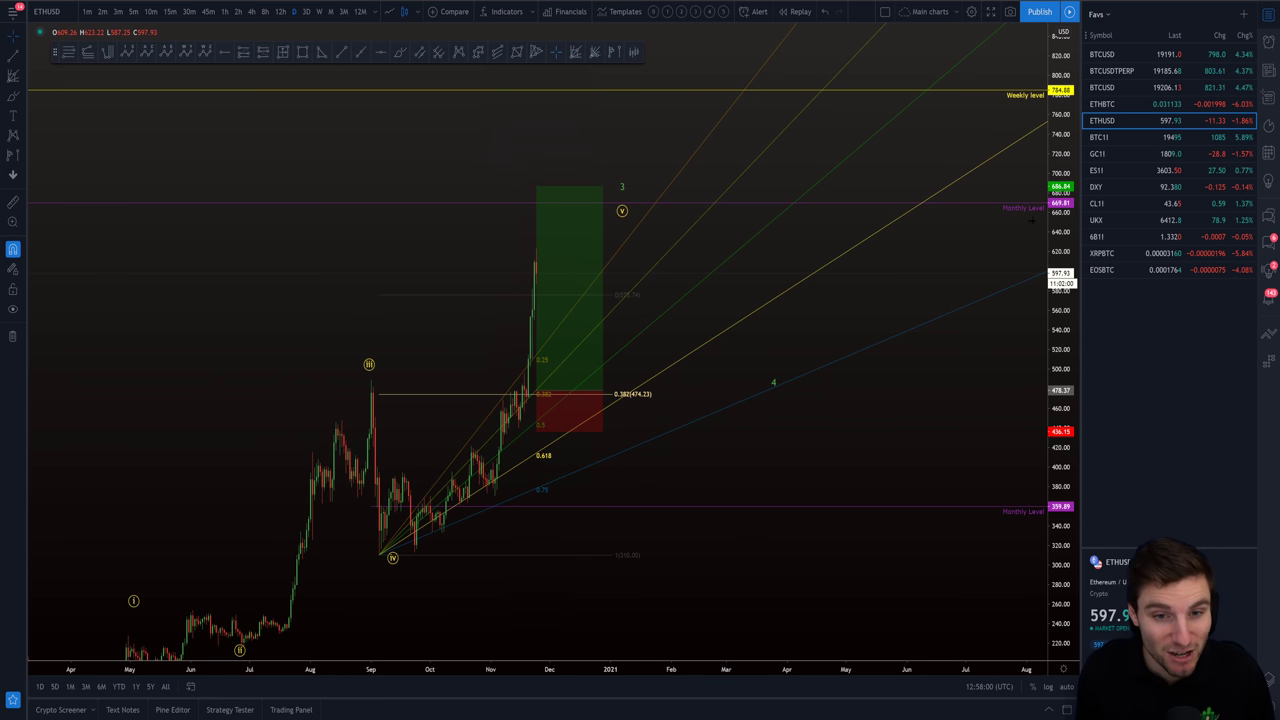
left_click(559, 271, "shift")
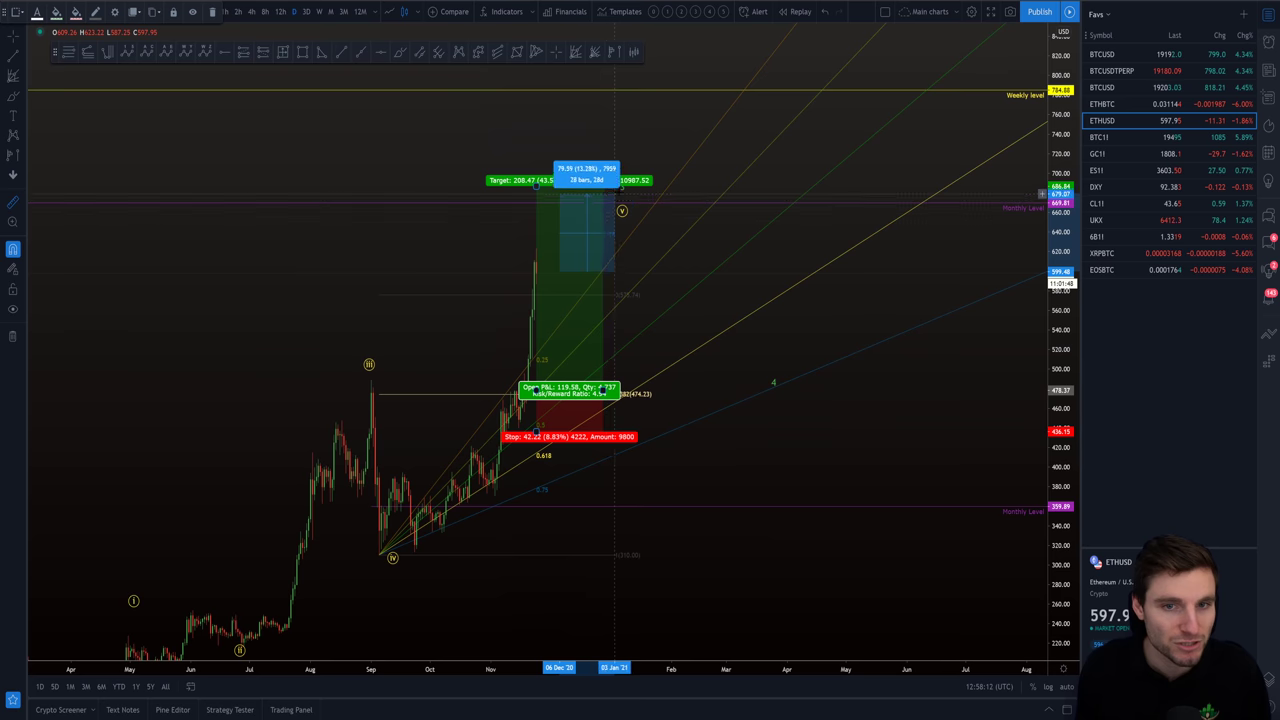
left_click(662, 95)
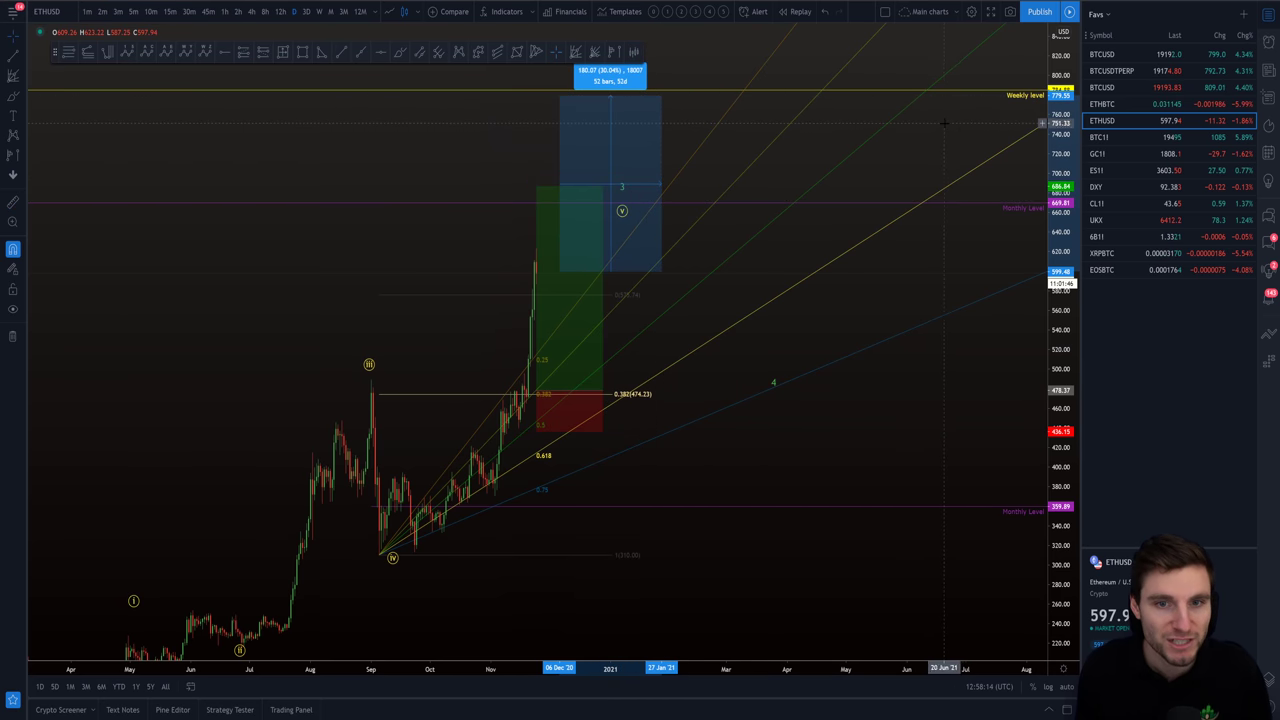
left_click(945, 124)
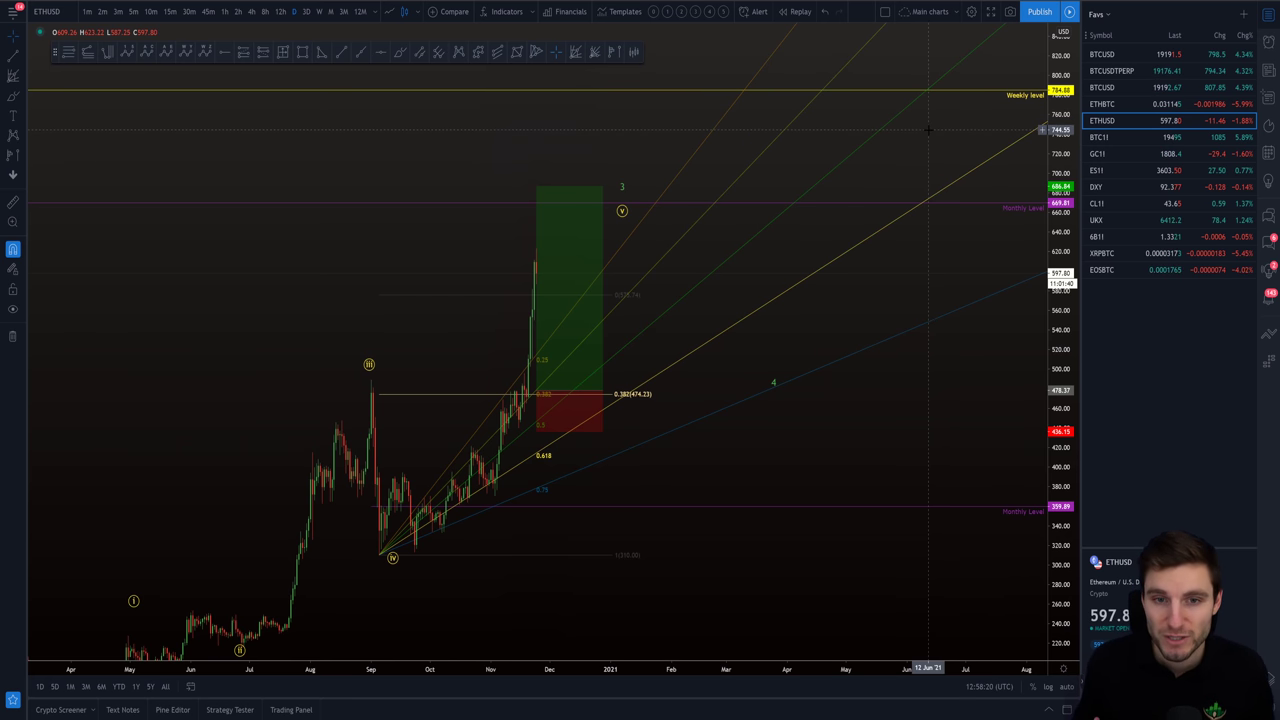
Return to the ETHBTC chart and review the latest price action against the projected B-to-C-to-D legs.
left_click(1143, 104)
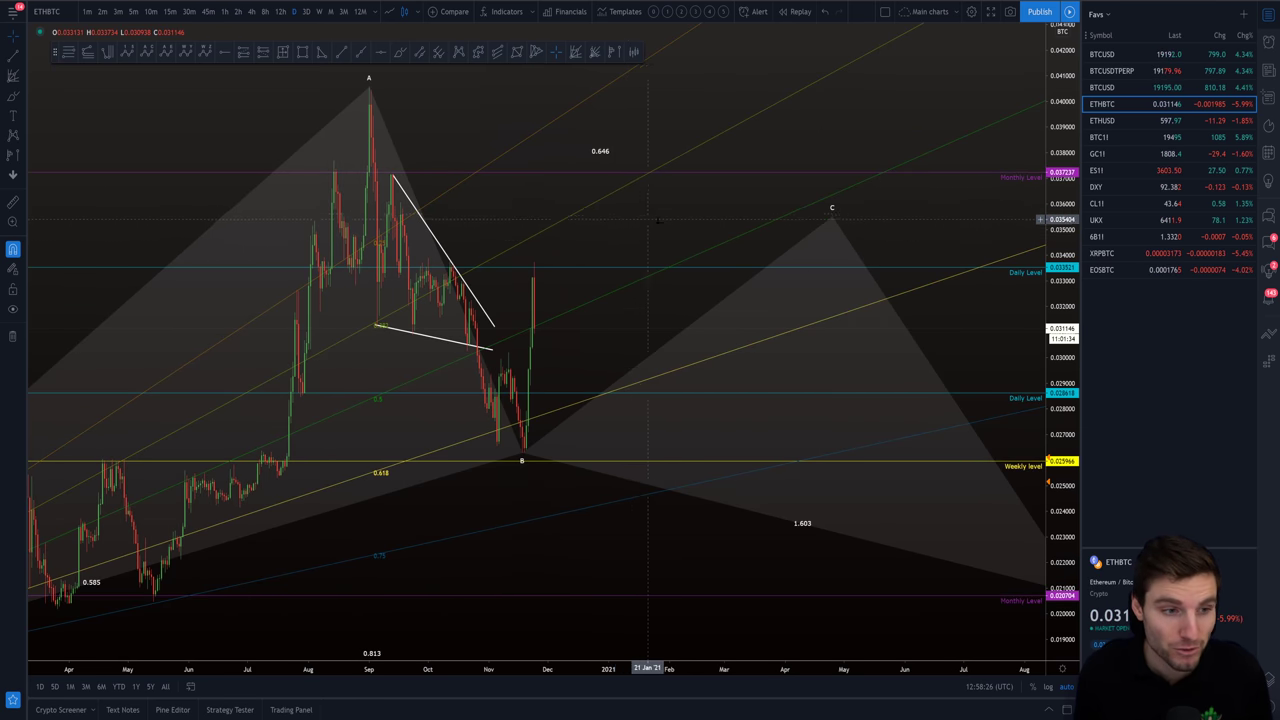
scroll(730, 255, "down", 3)
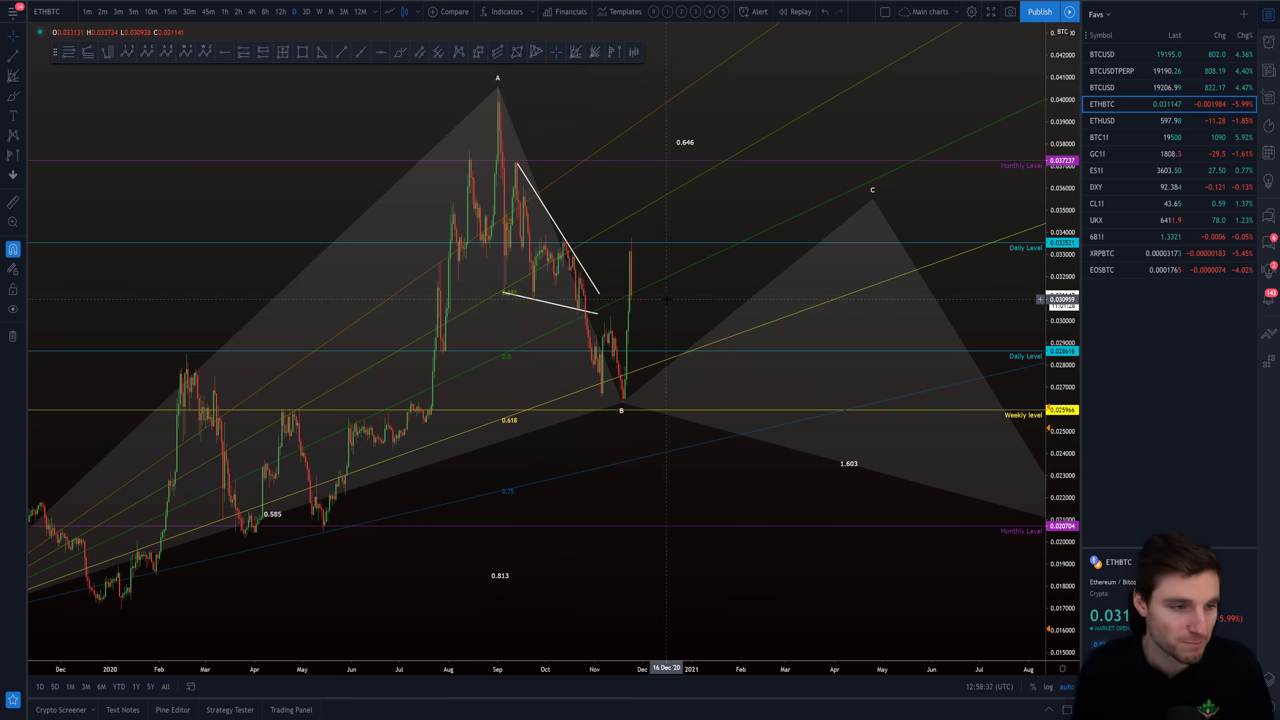
scroll(696, 333, "down", 2)
left_click_drag(708, 309, 672, 309)
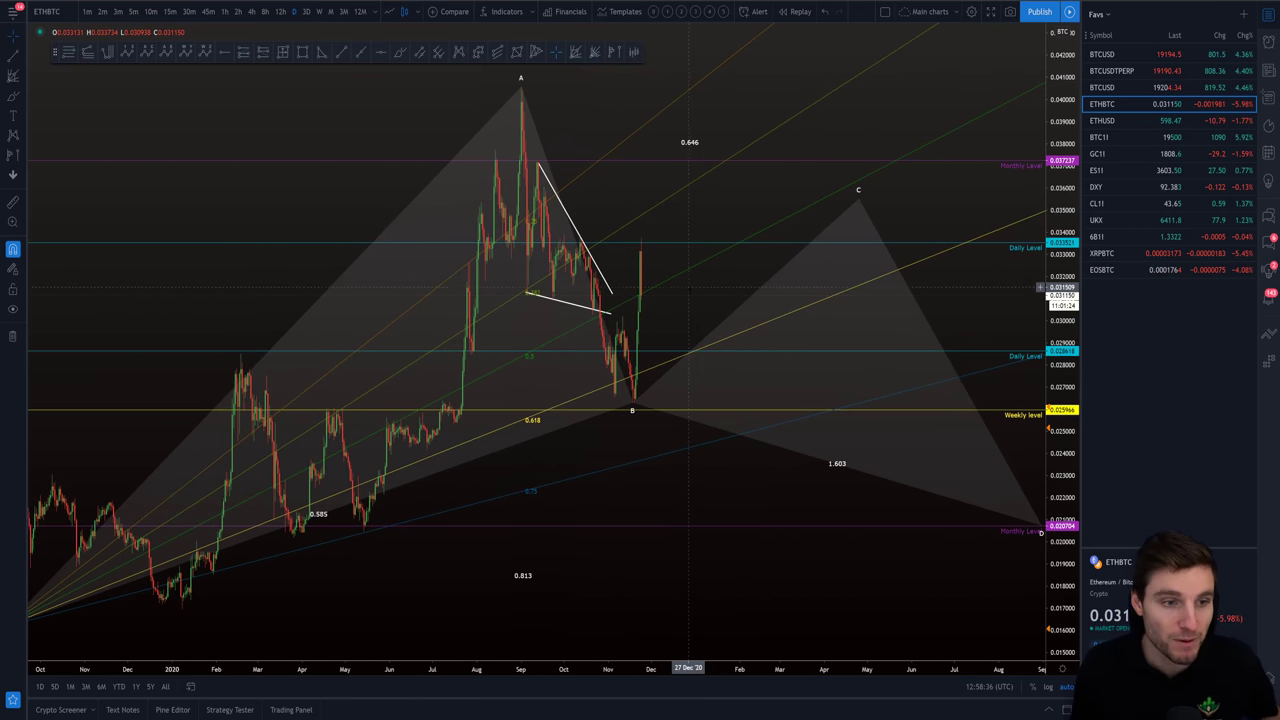
left_click_drag(685, 292, 675, 293)
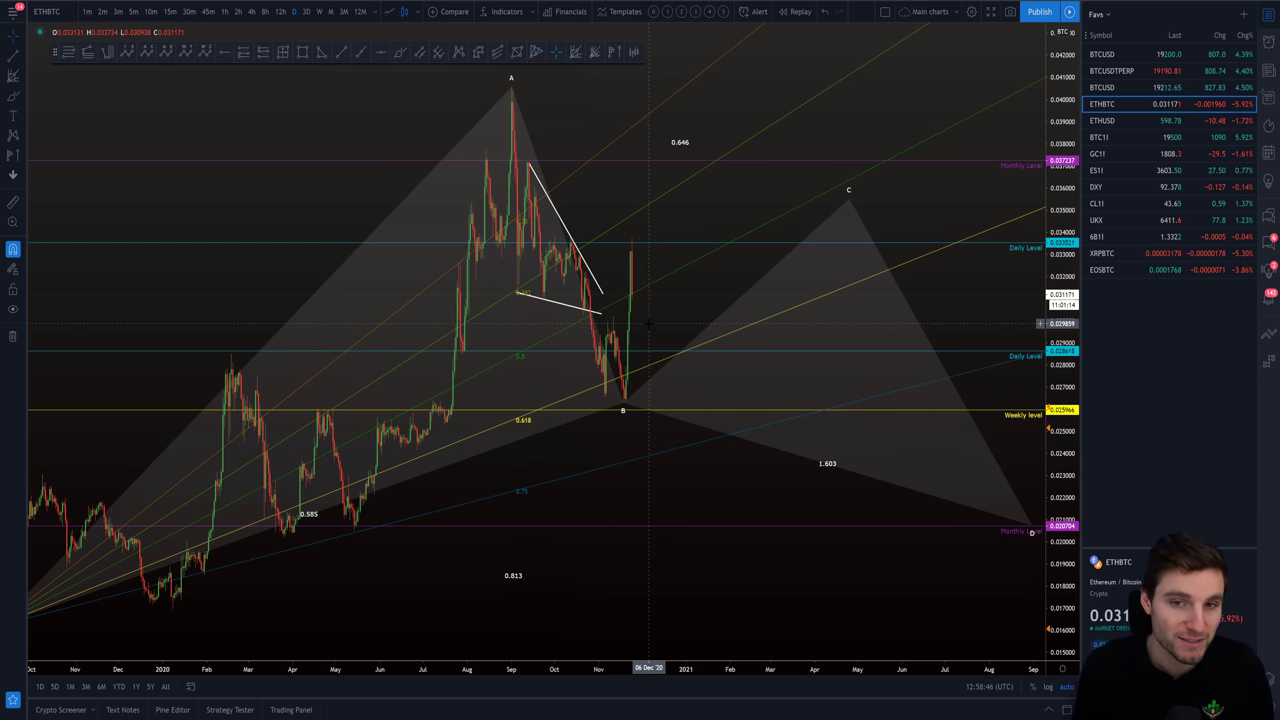
Overlay Bitstamp's BTCUSD on the ETHBTC chart and set the interval to one minute.
left_click(454, 11)
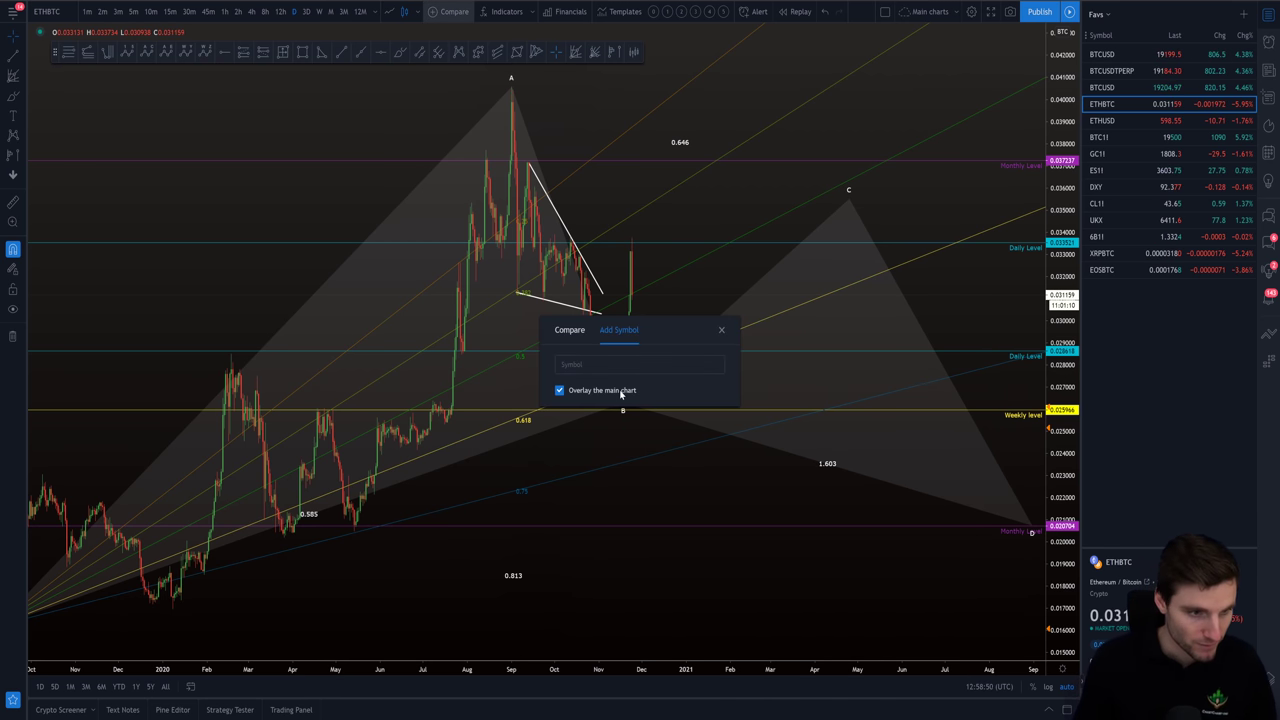
type("BTC")
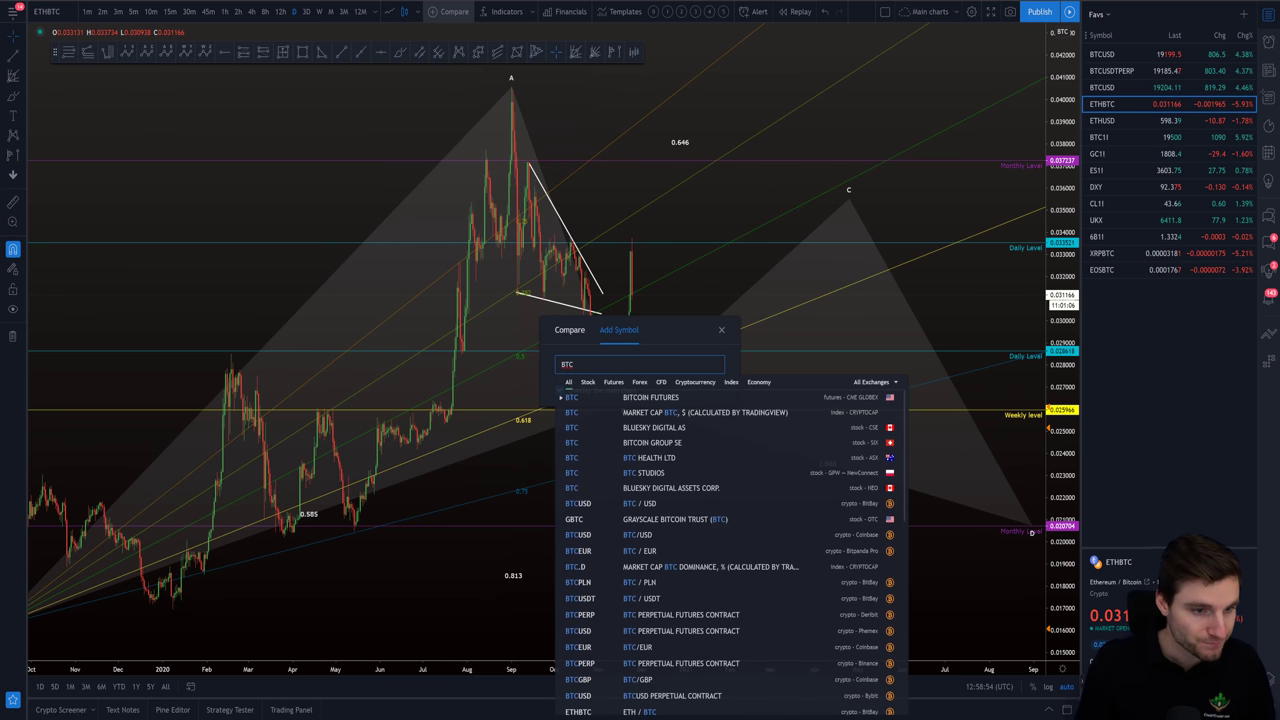
type("USD")
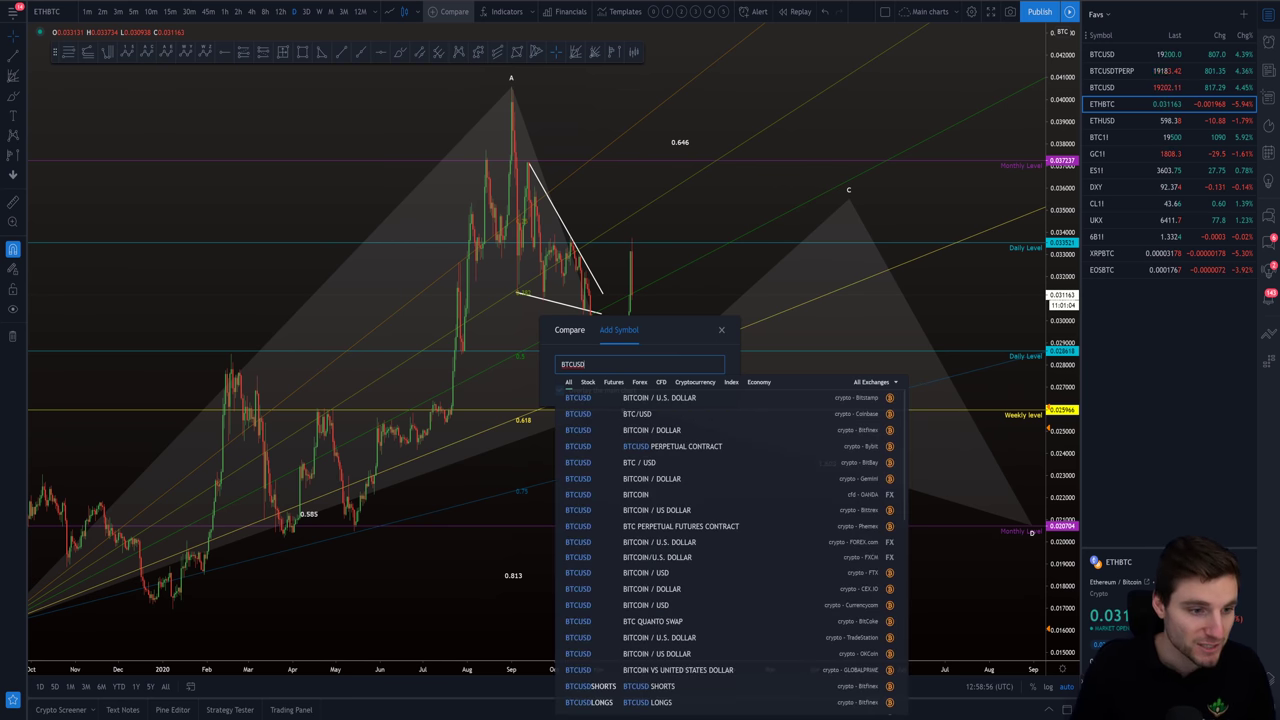
left_click(662, 397)
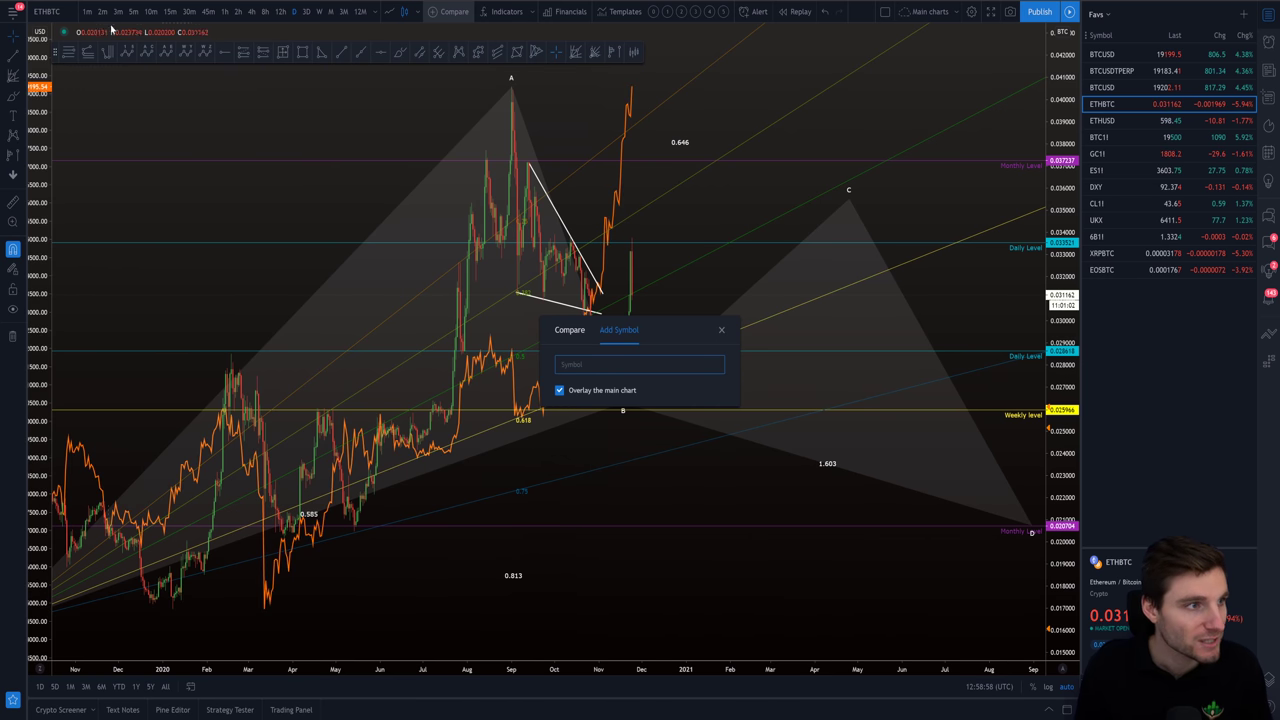
key("Escape")
left_click(88, 11)
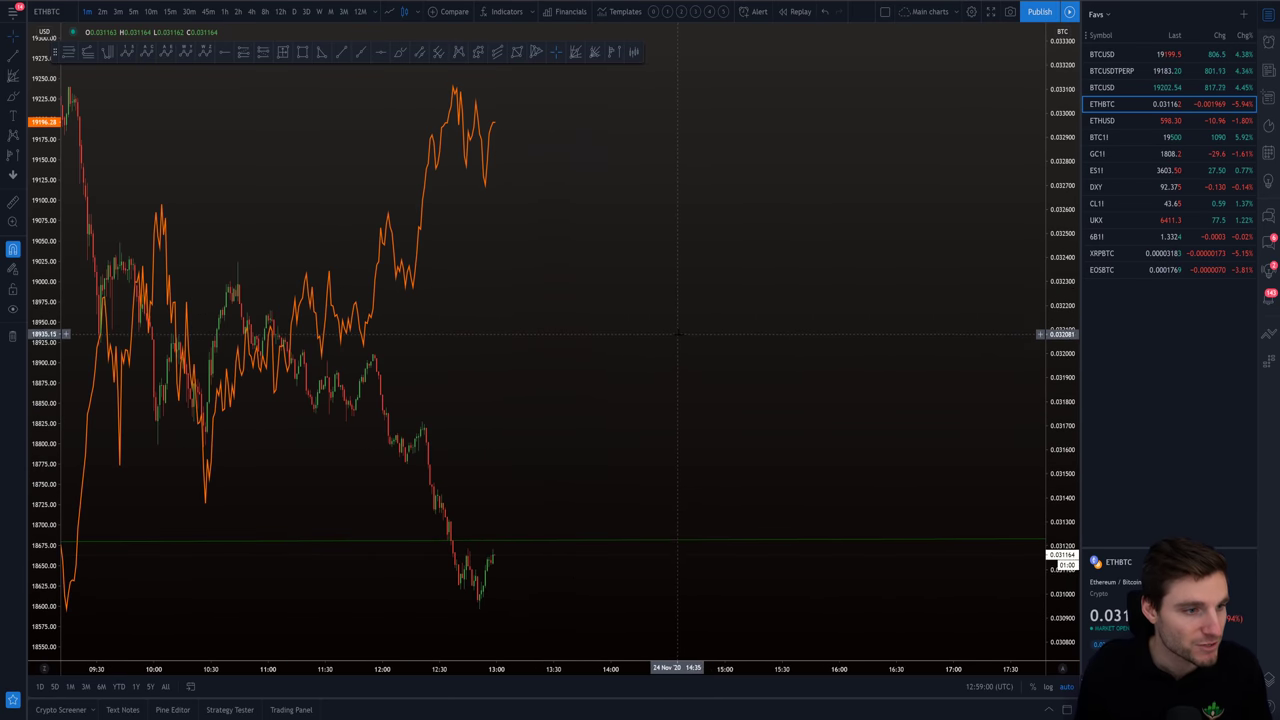
scroll(912, 343, "up", 2)
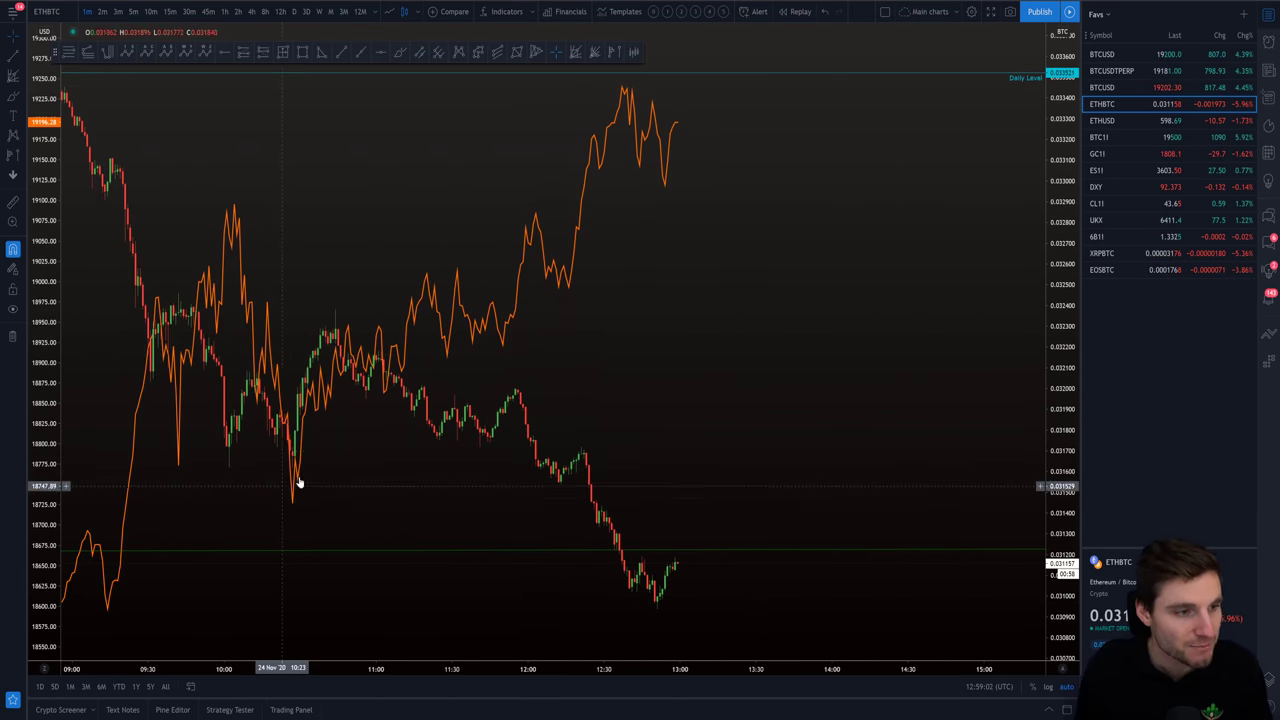
Sketch temporary brush strokes along the ETHBTC decline to contrast it with the BTCUSD line, and delete them.
left_click(400, 52)
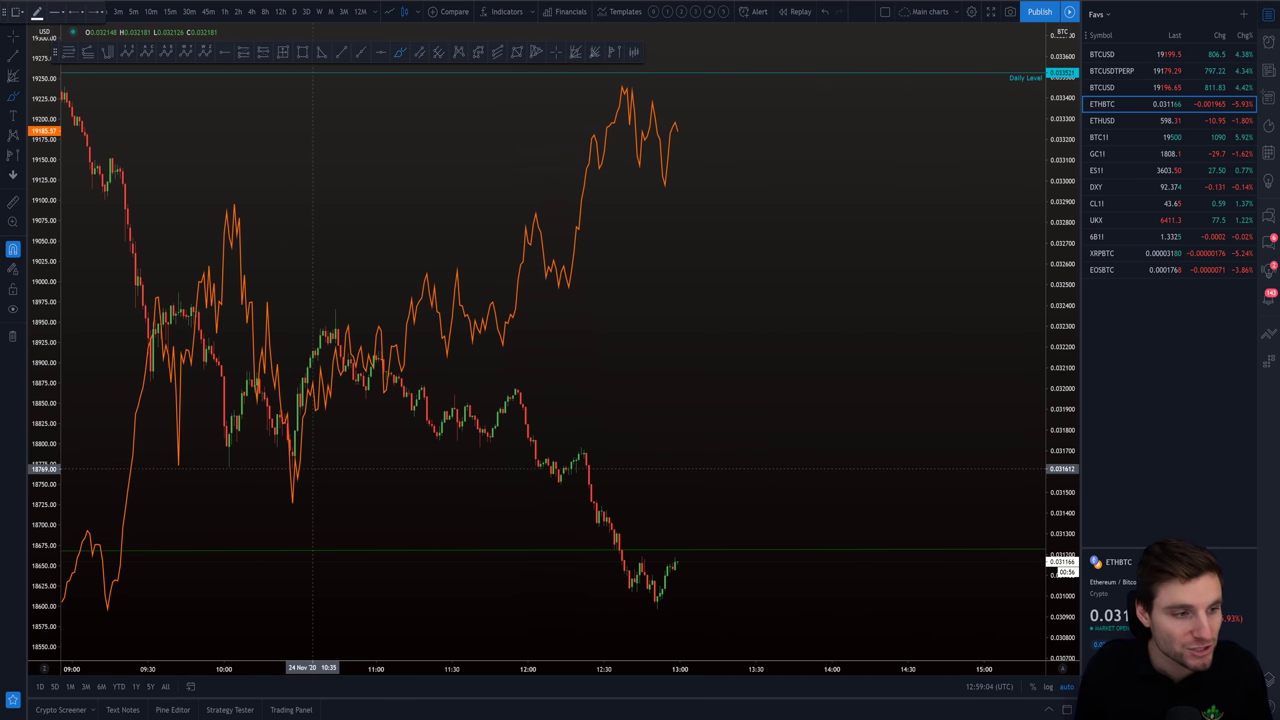
left_click(292, 502)
key("ctrl+z")
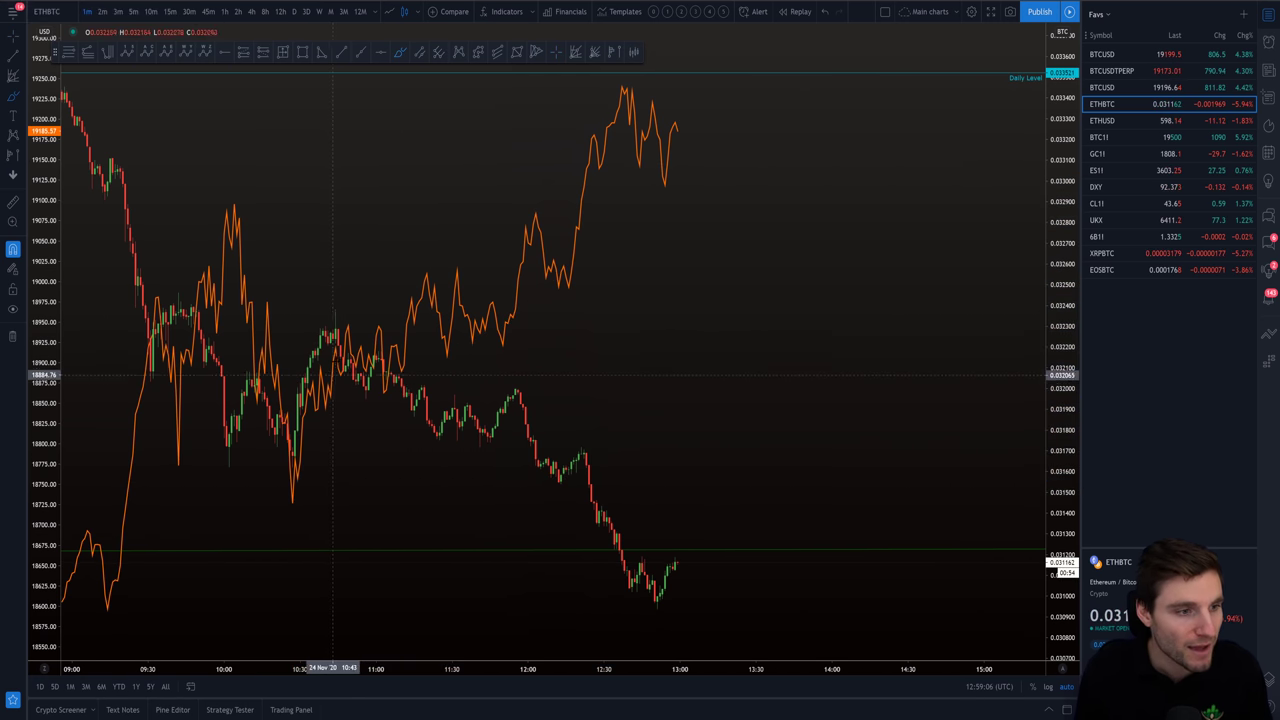
left_click_drag(338, 348, 457, 438)
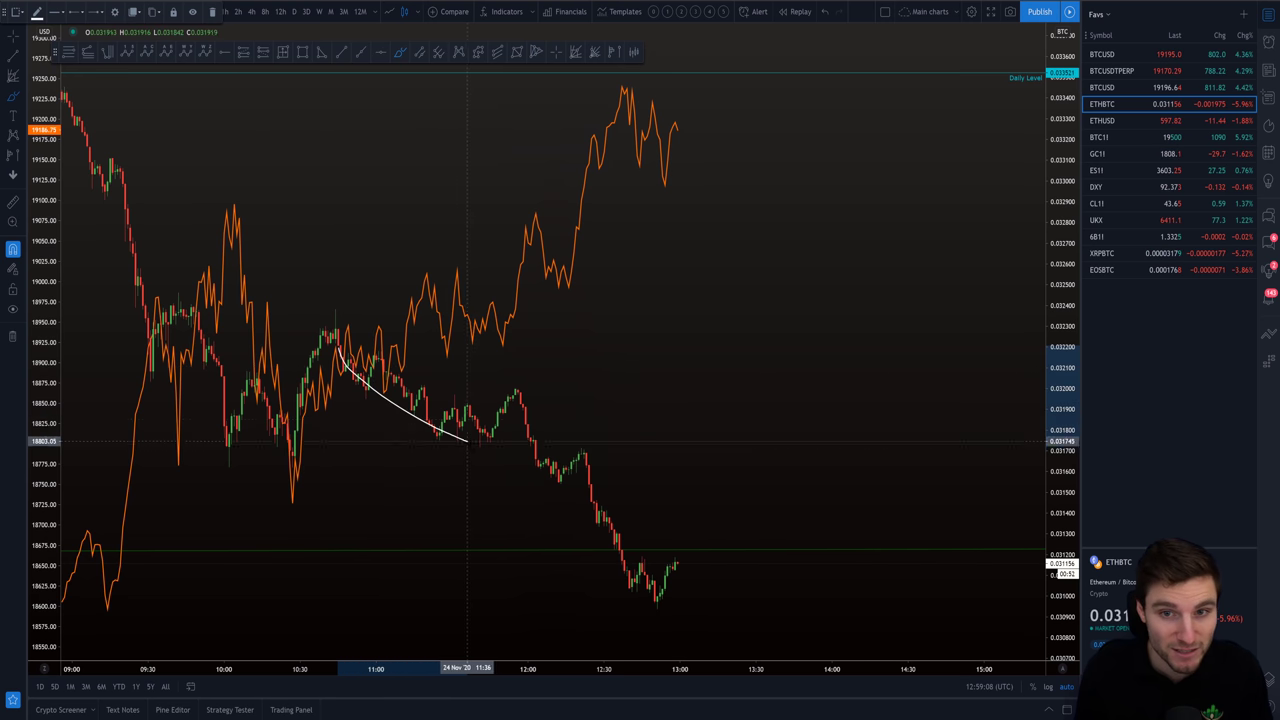
left_click(660, 602)
key("Delete")
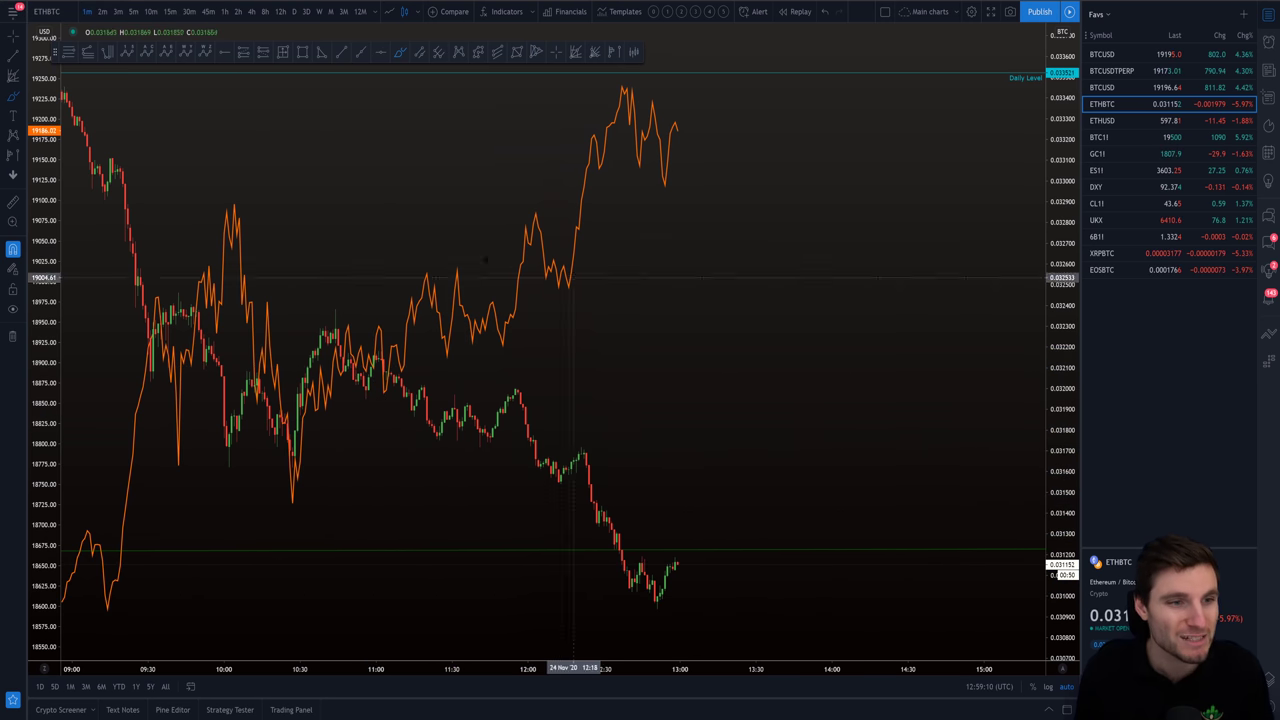
Remove the BTCUSD overlay from the ETHBTC chart.
left_click(654, 14)
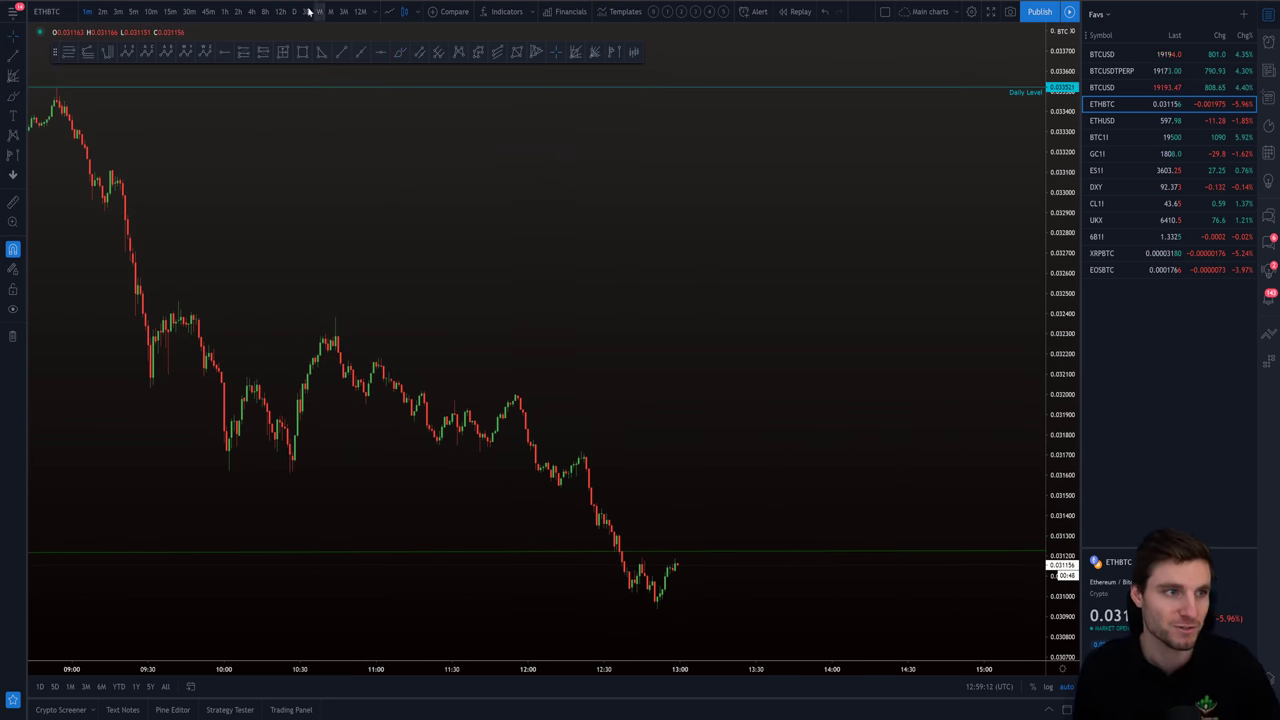
Switch the ETHBTC chart from the one-minute to the daily interval and bring the full X-A-B-C-D harmonic pattern into view.
left_click(252, 11)
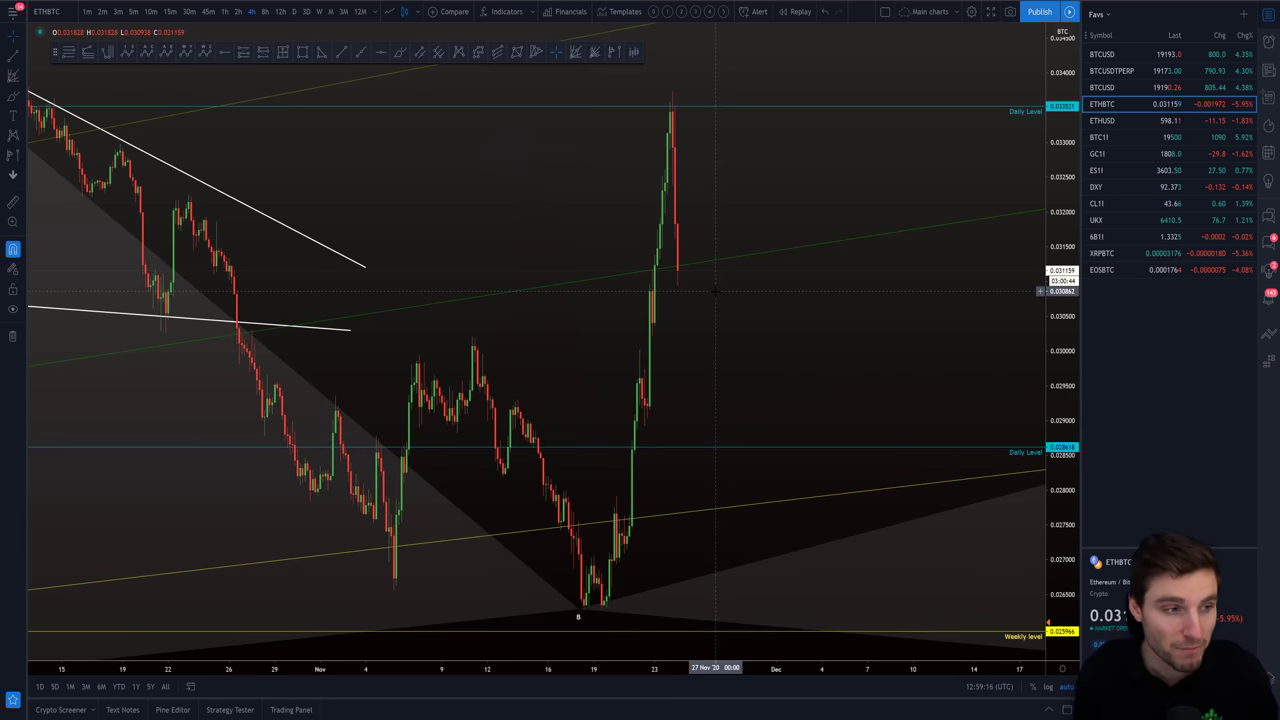
left_click(296, 11)
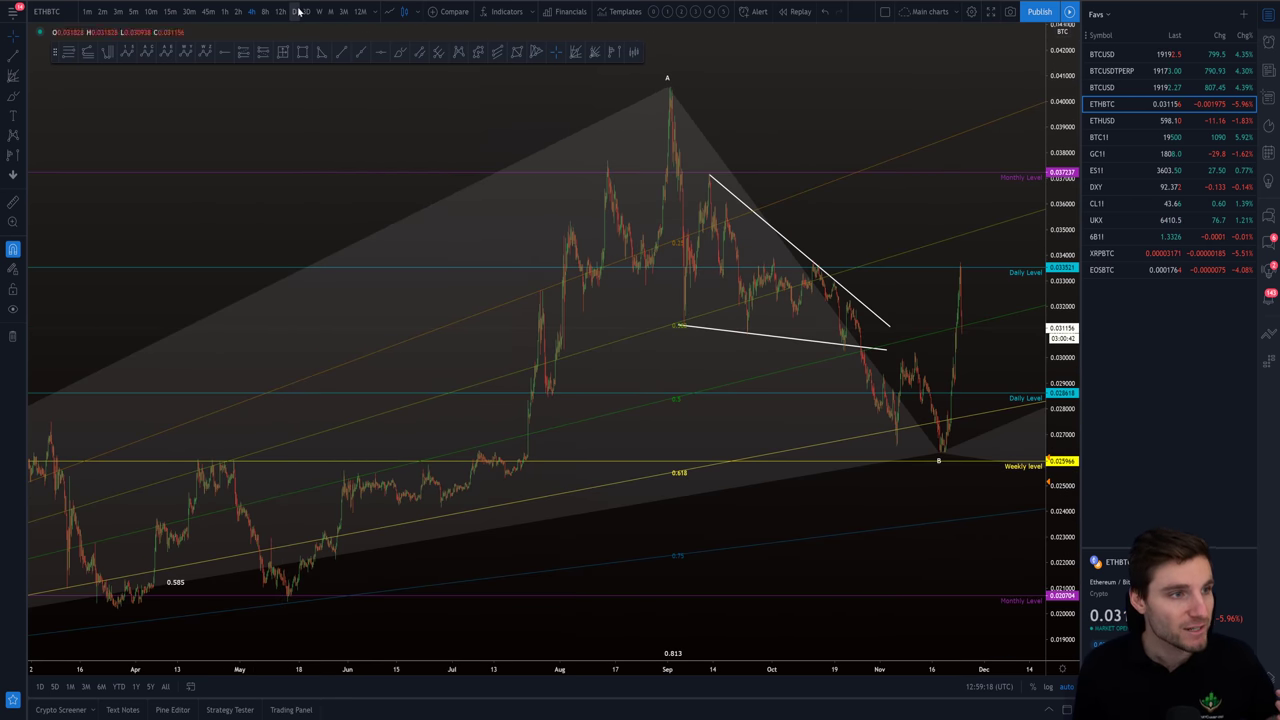
scroll(900, 139, "down", 10)
left_click_drag(876, 134, 683, 100)
key("ctrl+Tab")
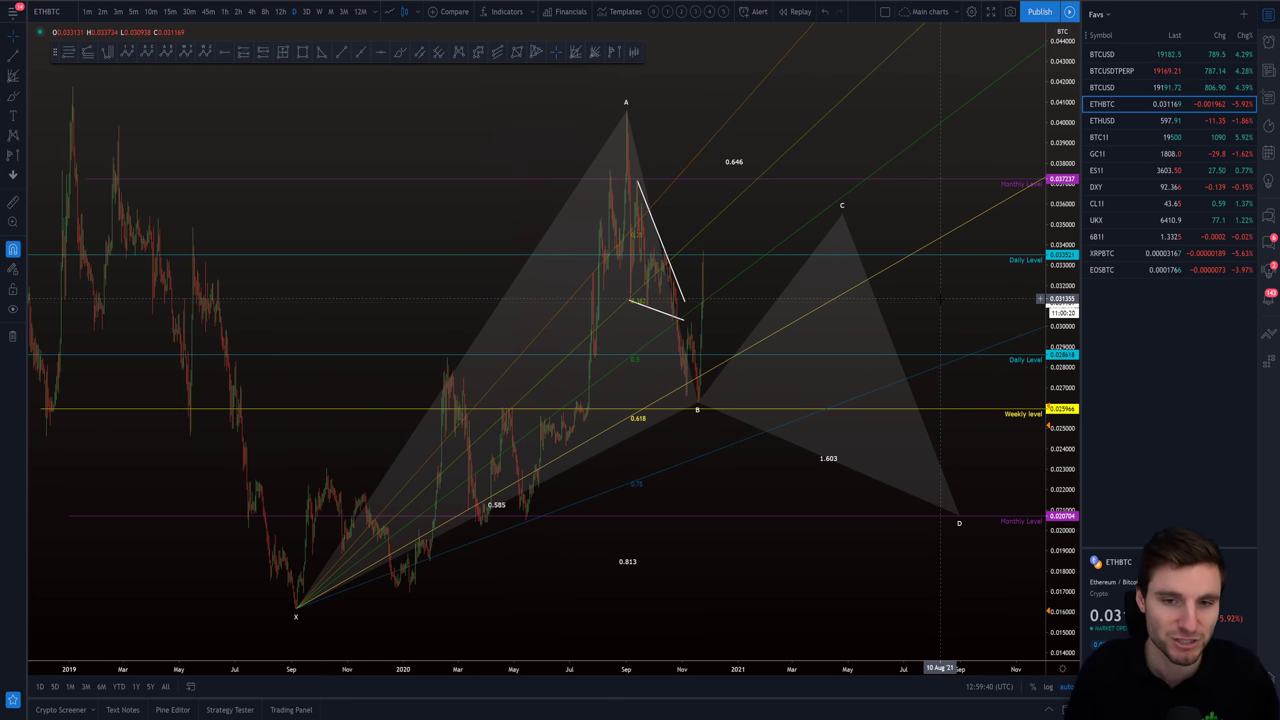
Open the XRPBTC chart and examine its recent price action against the descending channel and monthly levels.
left_click(1102, 253)
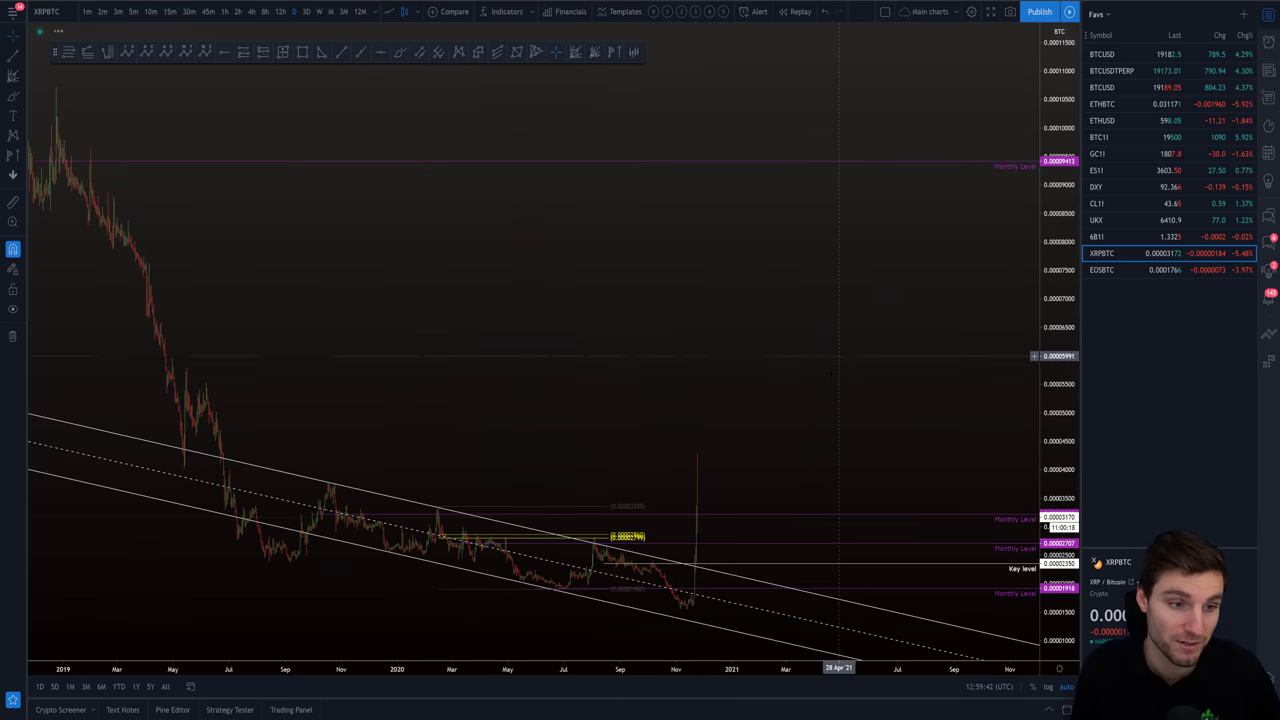
scroll(729, 488, "up", 1)
left_click(521, 595, "shift")
left_click(614, 103)
left_click_drag(852, 157, 941, 162)
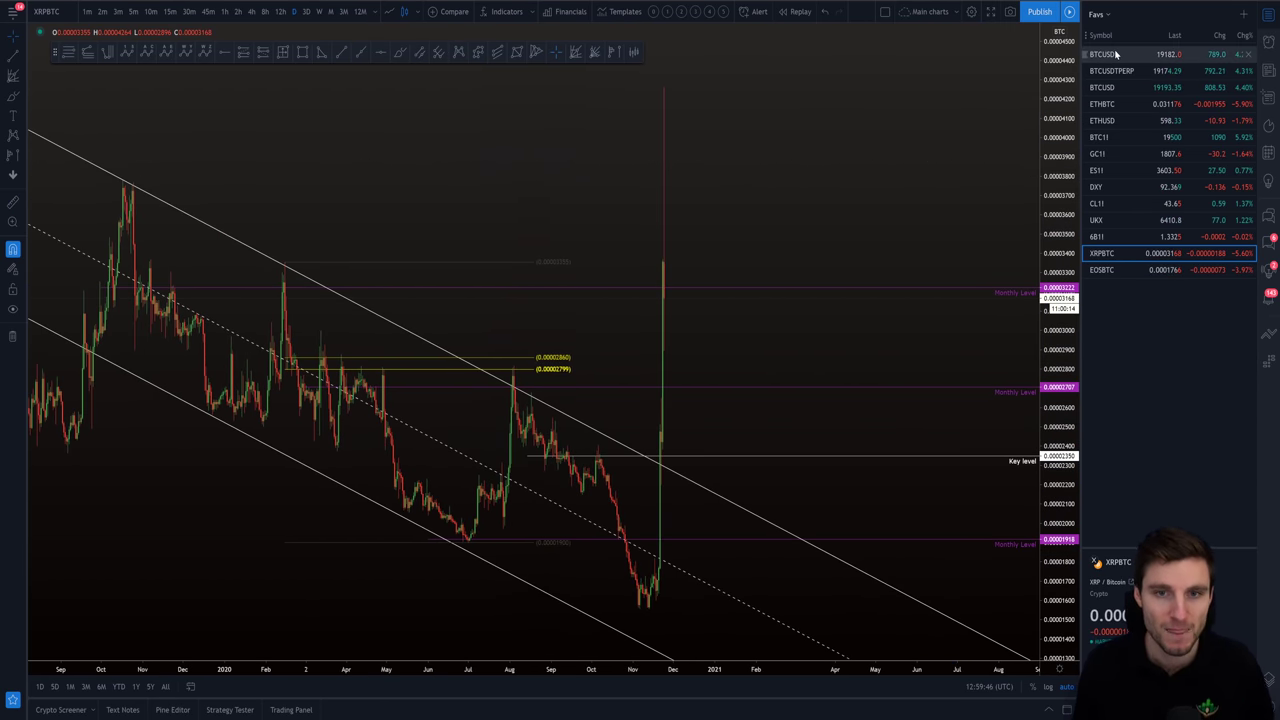
Return to the ETHBTC chart and examine the projected C and D points against the speed fan and the daily, weekly and monthly levels.
left_click(1102, 104)
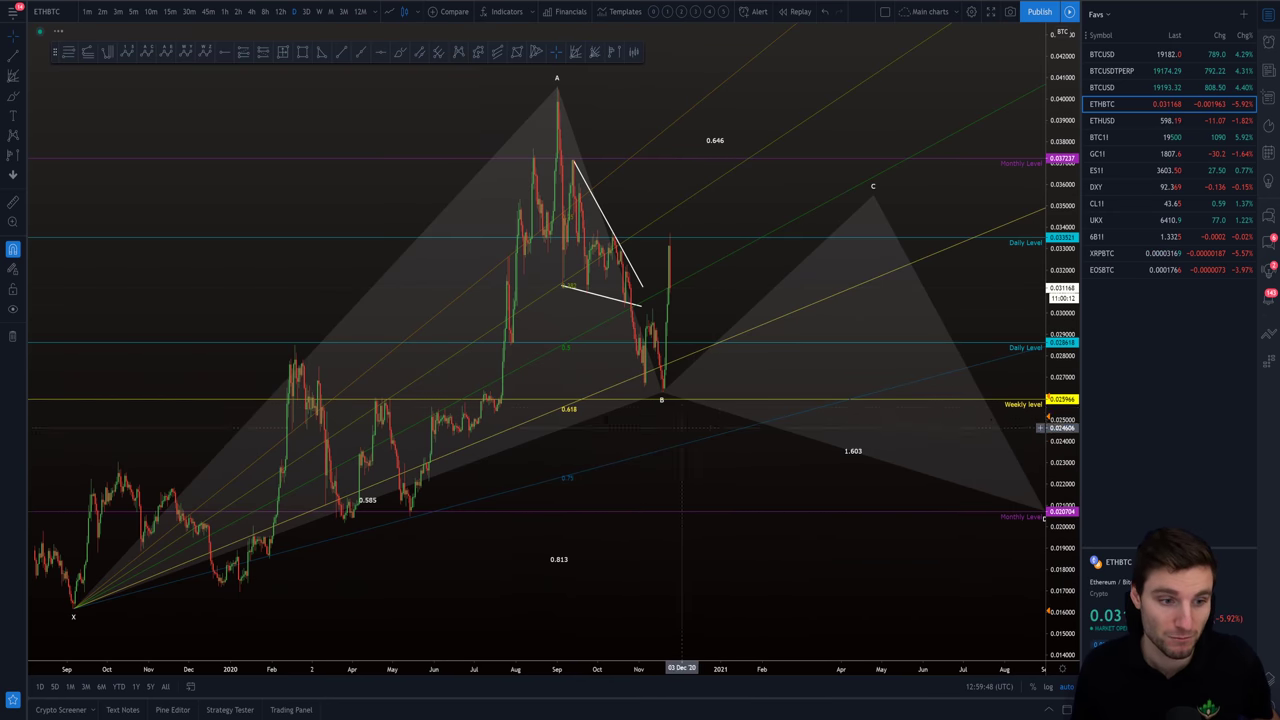
scroll(680, 307, "down", 1)
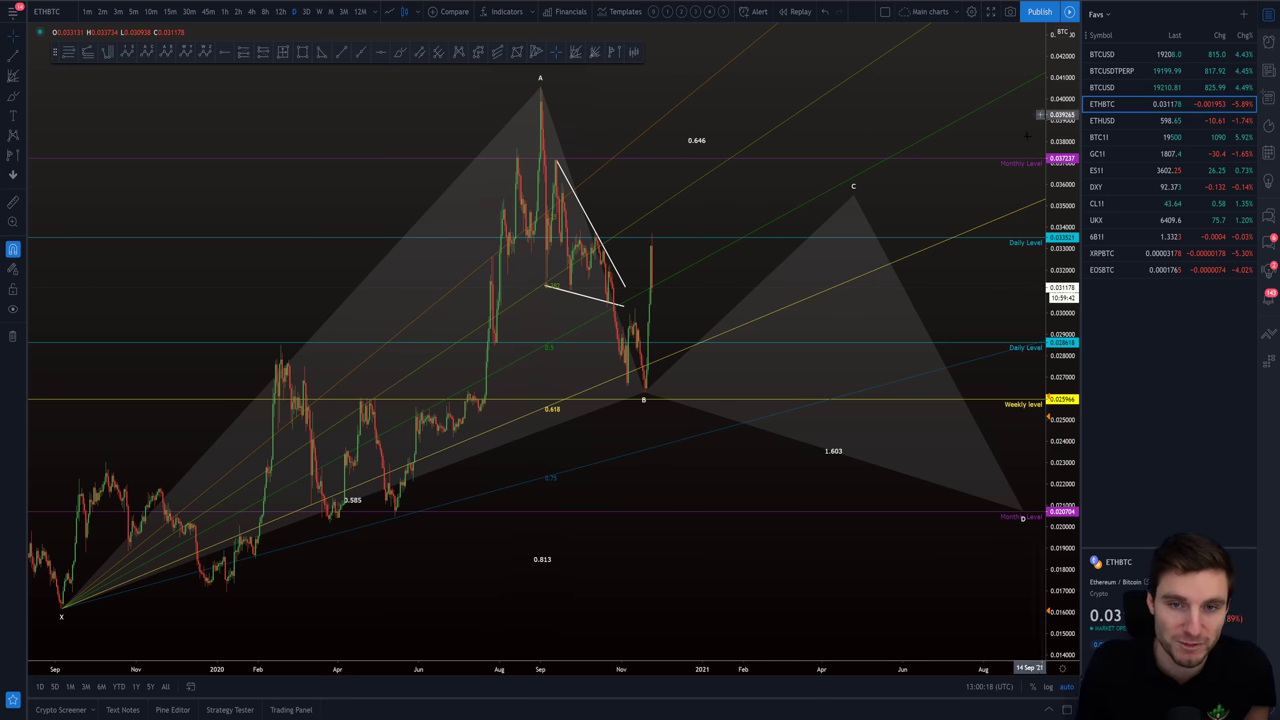
left_click_drag(957, 207, 940, 204)
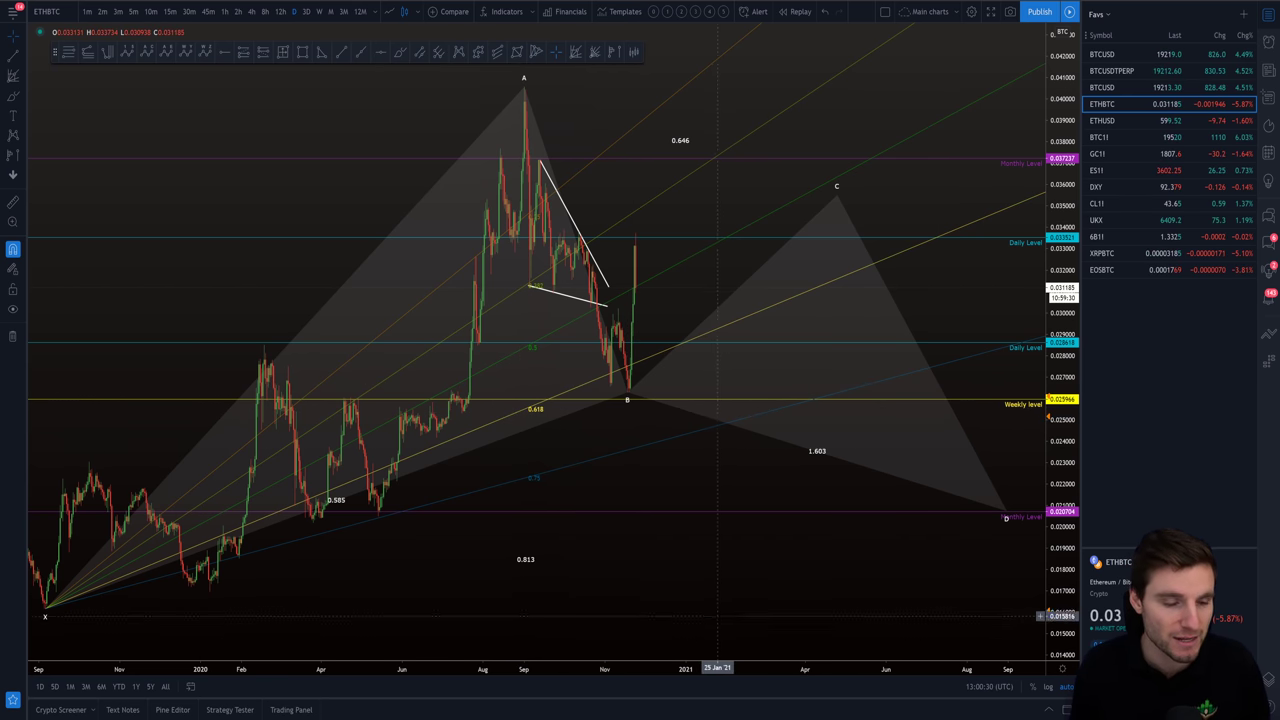
left_click_drag(703, 616, 677, 597)
scroll(614, 411, "down", 1)
left_click_drag(684, 521, 655, 521)
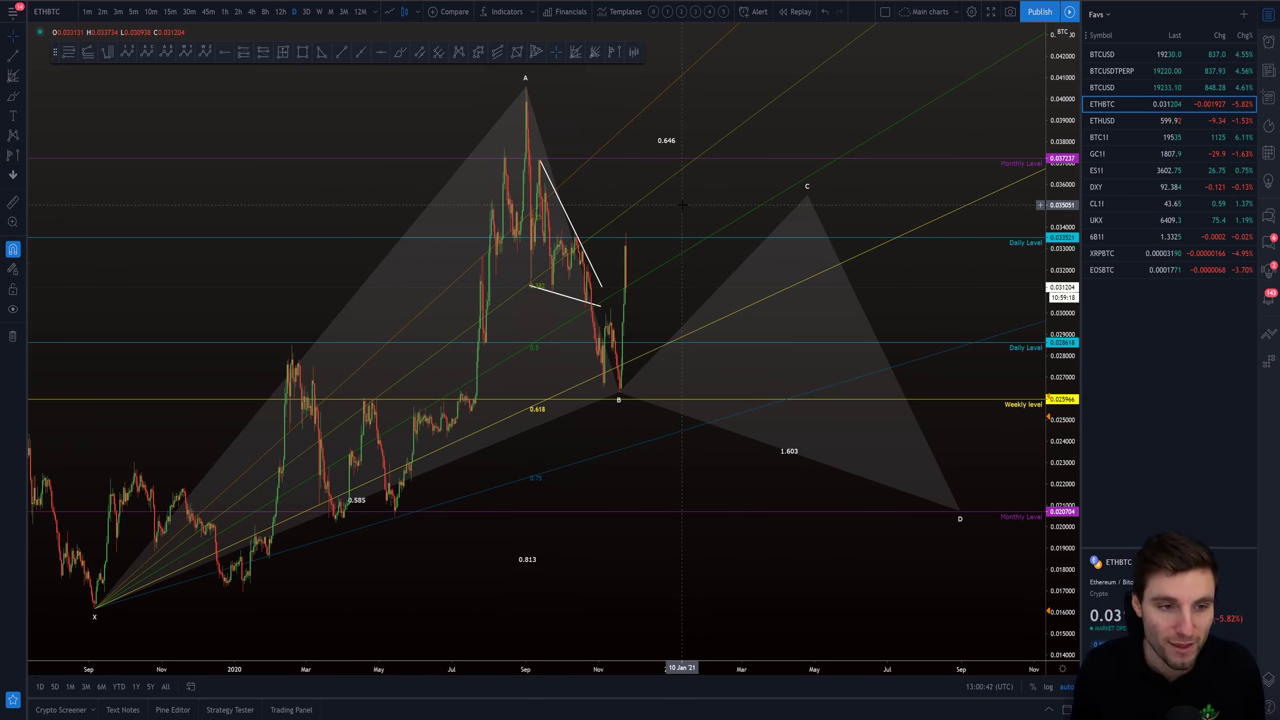
Open the ETHUSD chart from the watchlist.
left_click(1120, 121)
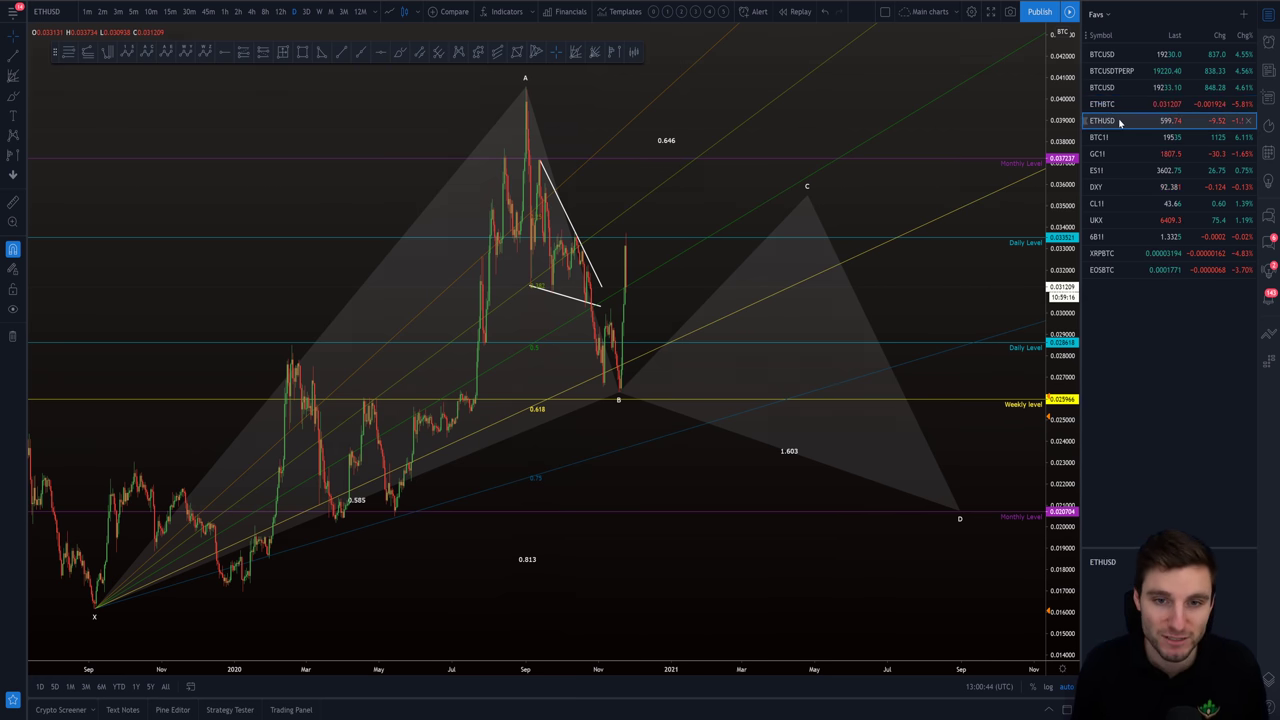